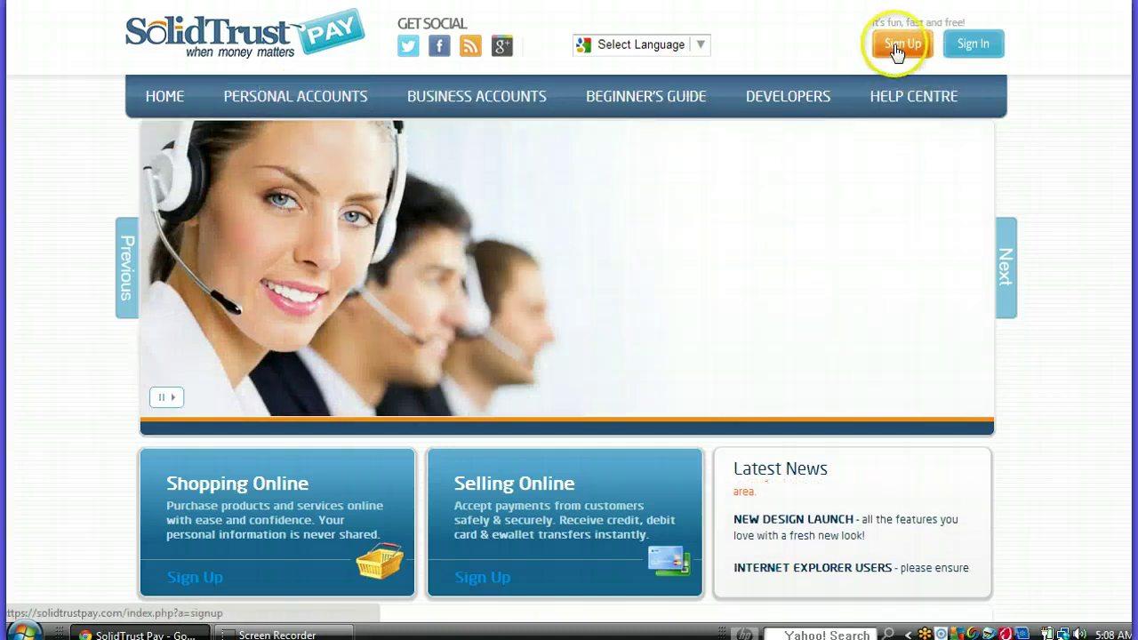
# Open the new personal account signup form and choose Other as the present occupation.
pyautogui.click(897, 52)
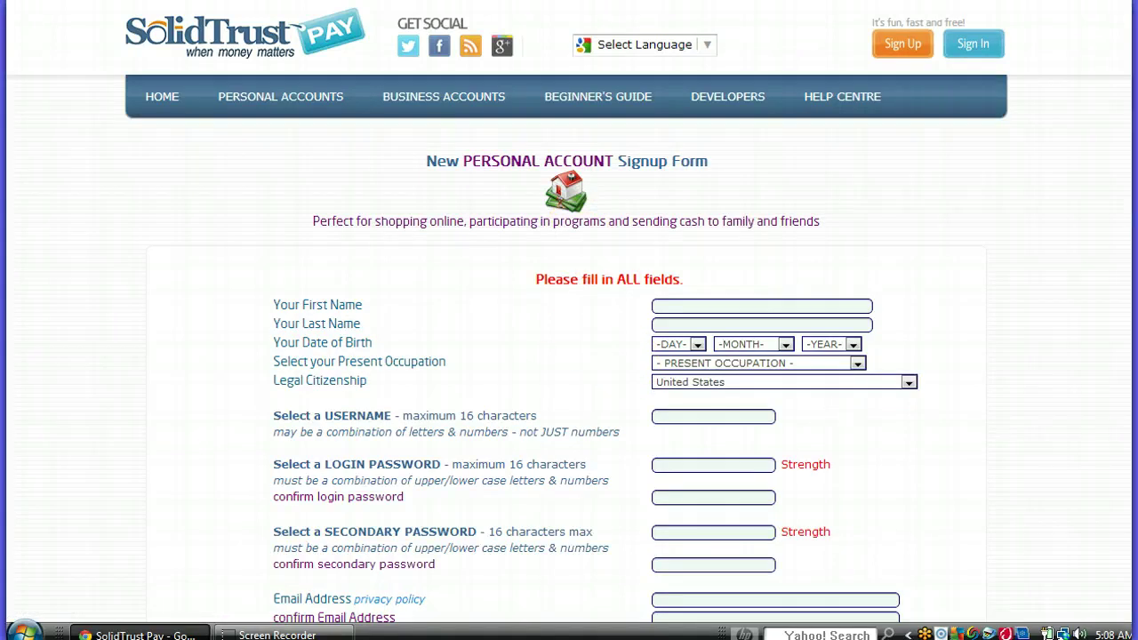
pyautogui.scroll(-3, 569, 356)
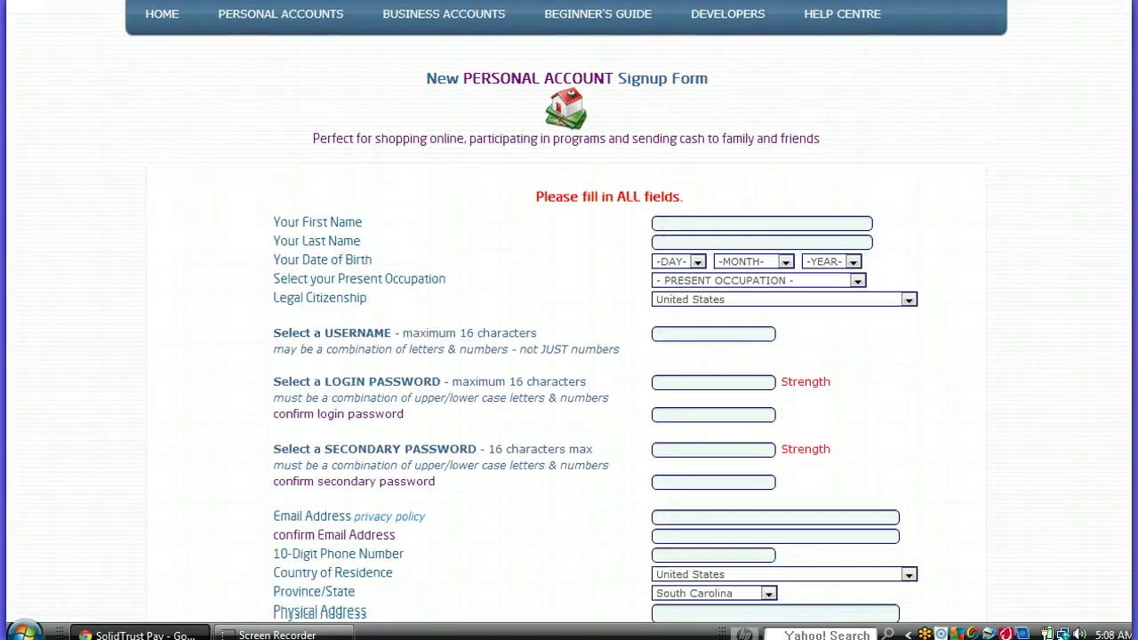
pyautogui.scroll(-2, 569, 356)
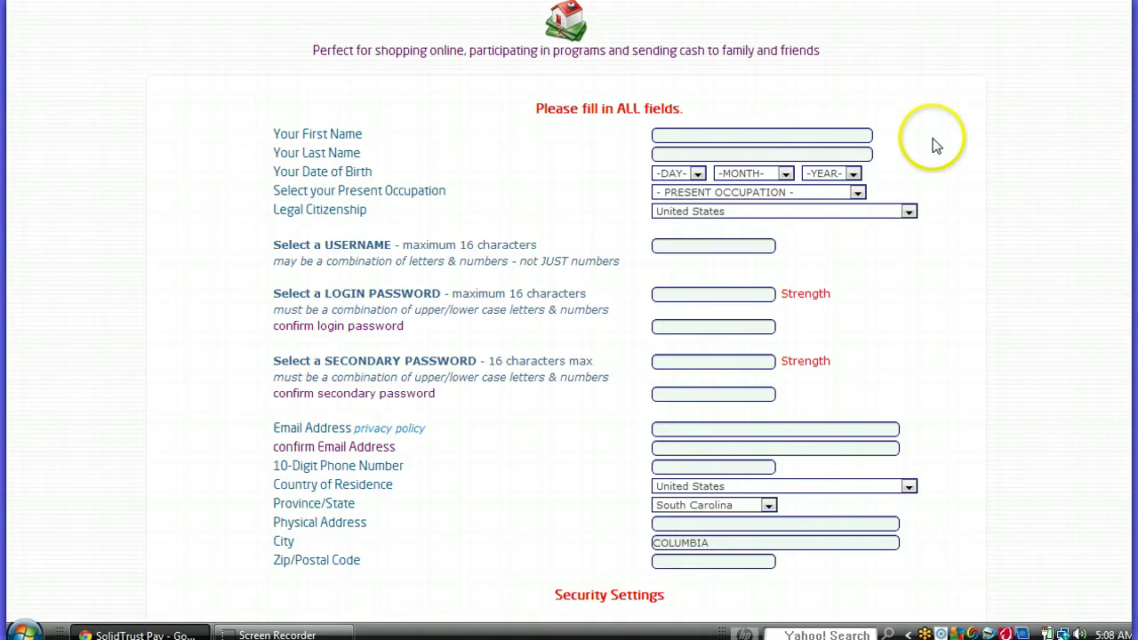
pyautogui.click(859, 193)
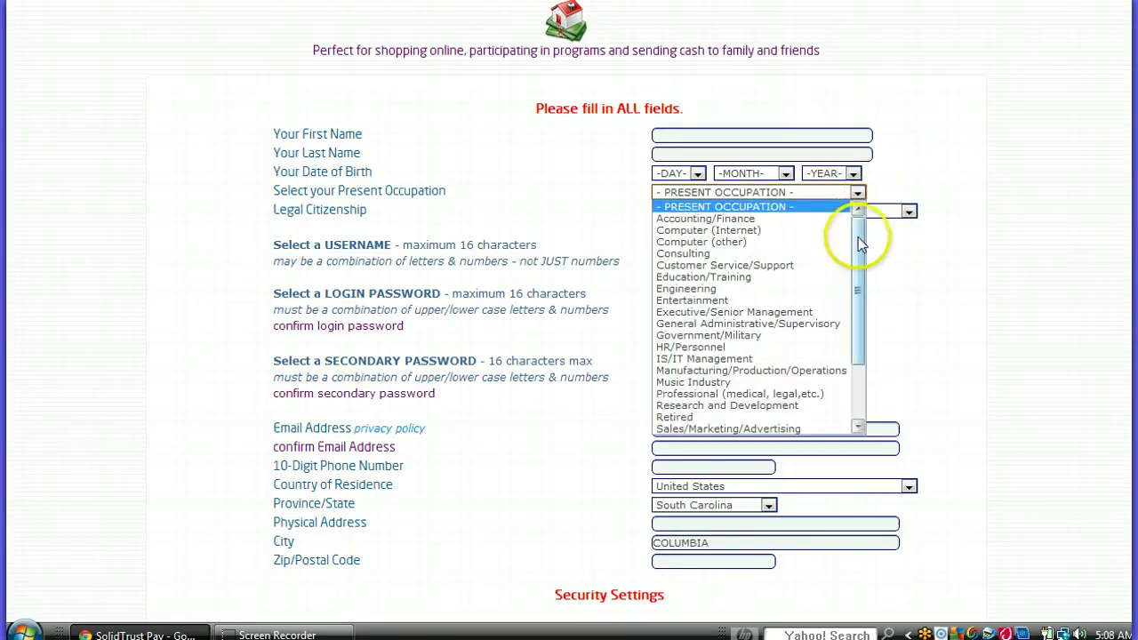
pyautogui.moveTo(859, 245); pyautogui.dragTo(863, 354)
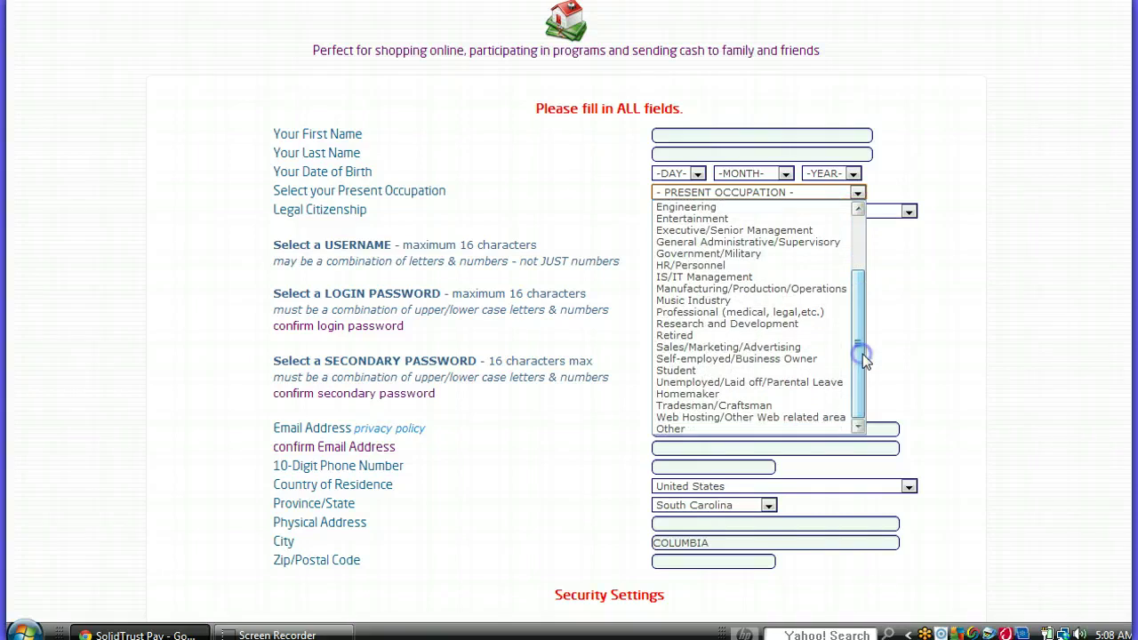
pyautogui.click(723, 430)
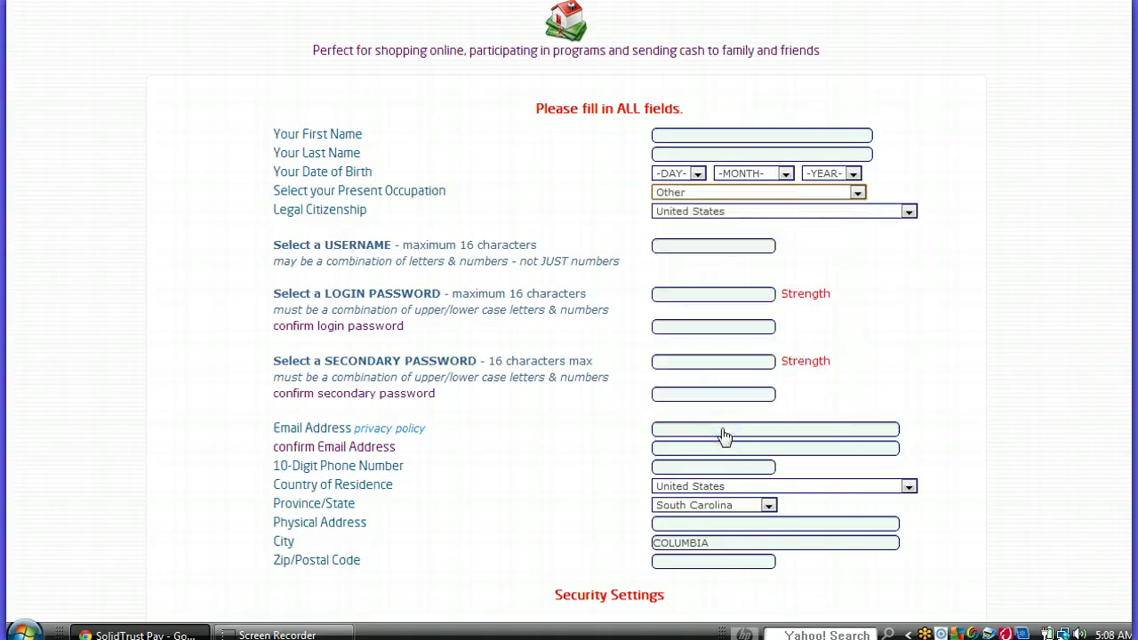
# Review the signup form's choices for legal citizenship, country of residence and state, plus the login, contact and security fields.
pyautogui.click(909, 214)
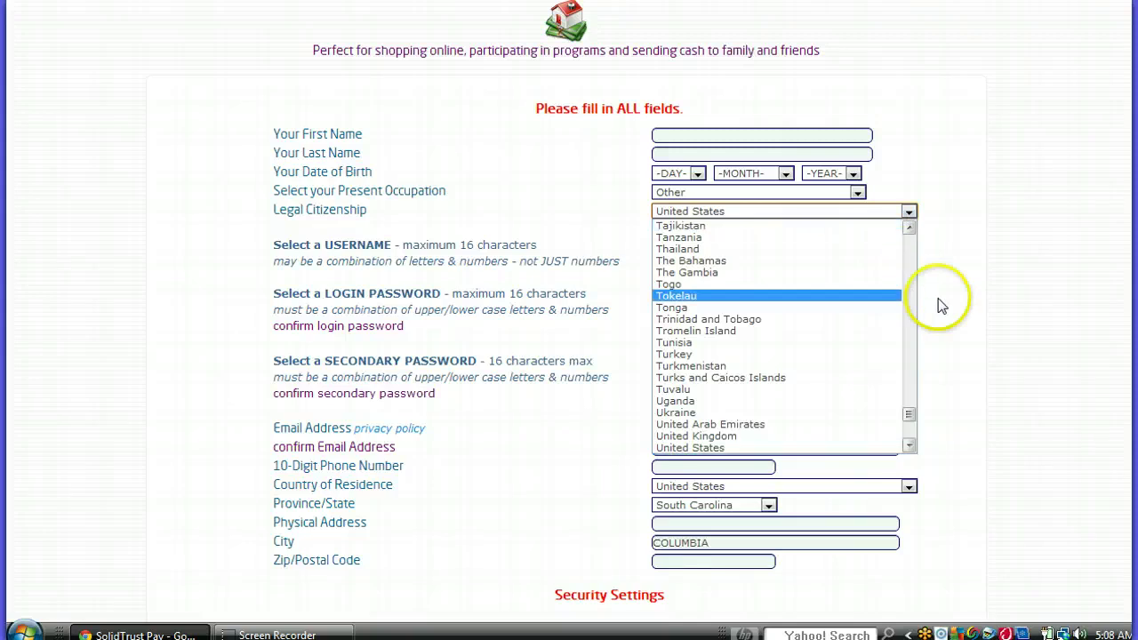
pyautogui.click(1025, 286)
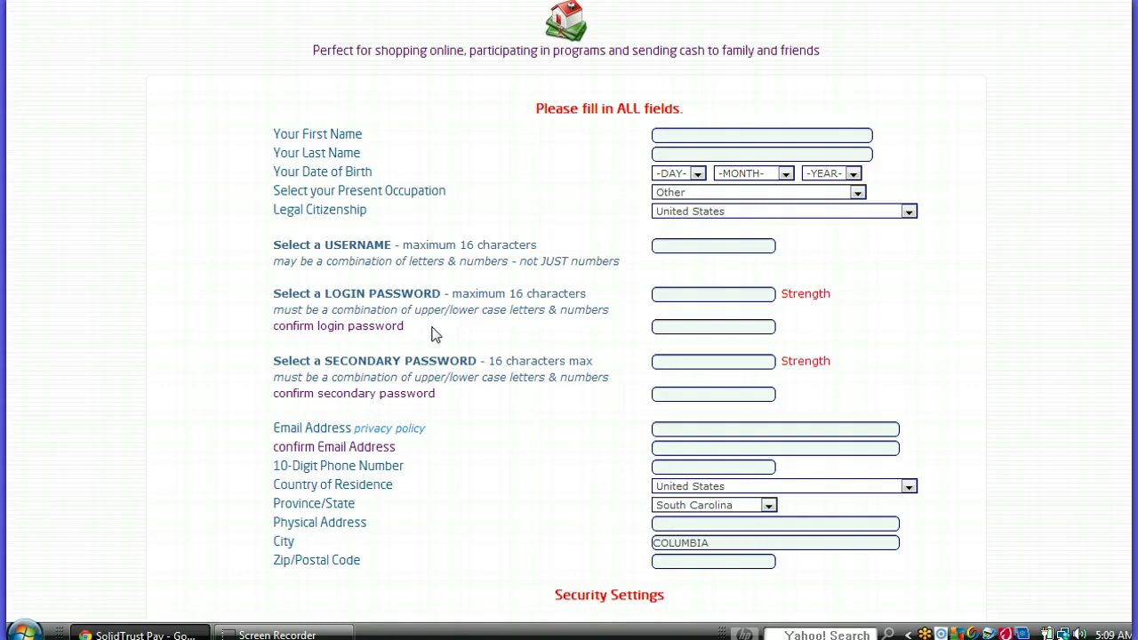
pyautogui.click(466, 332)
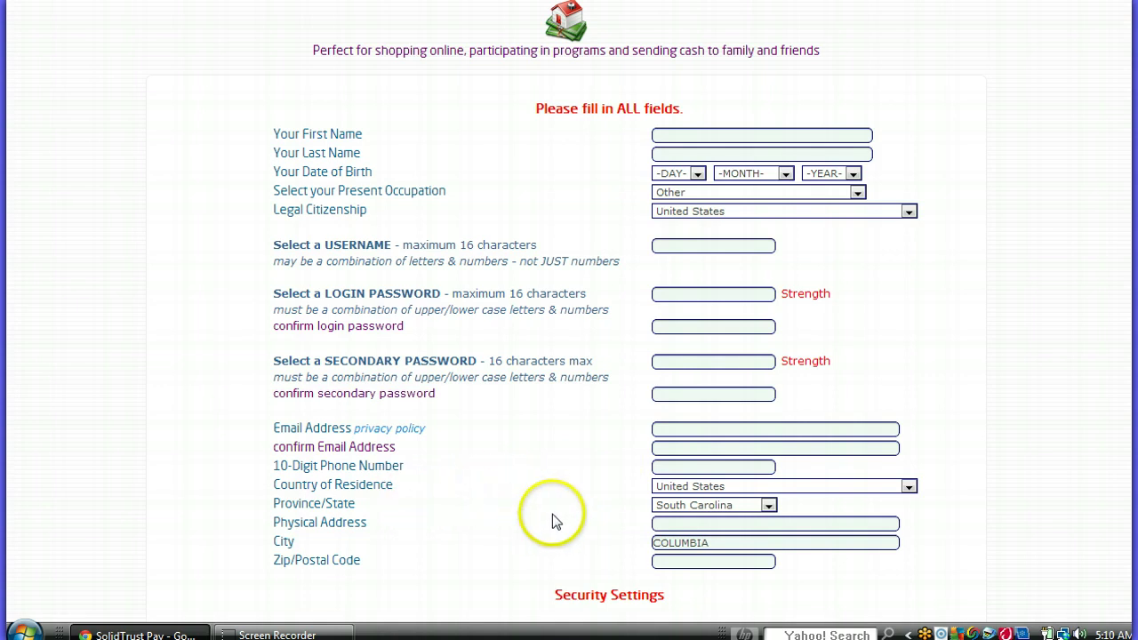
pyautogui.click(910, 488)
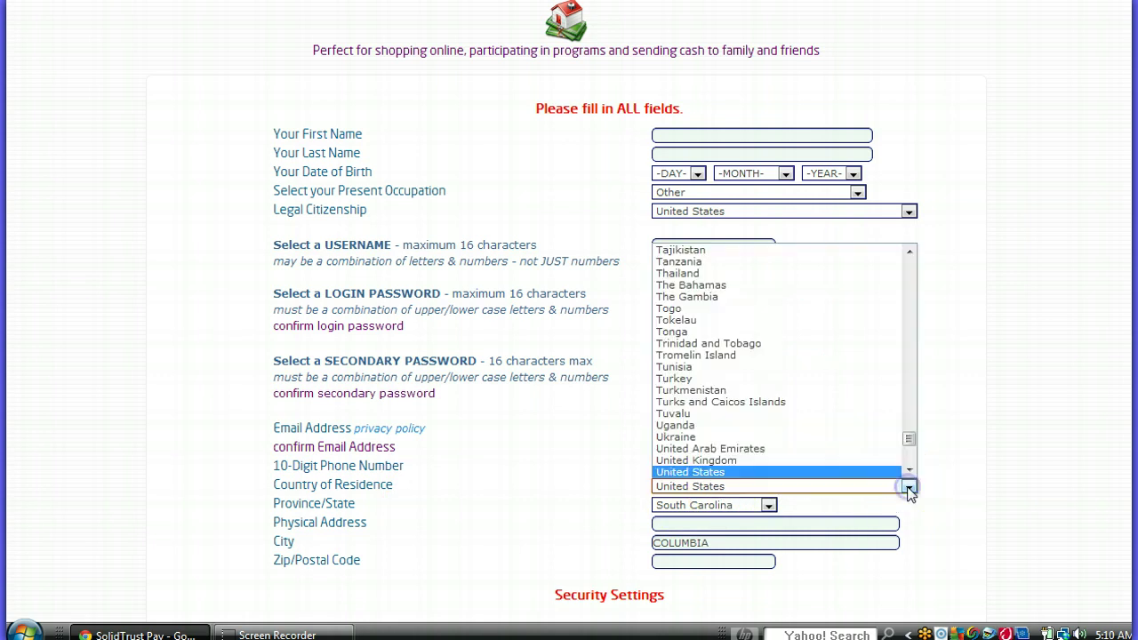
pyautogui.click(997, 469)
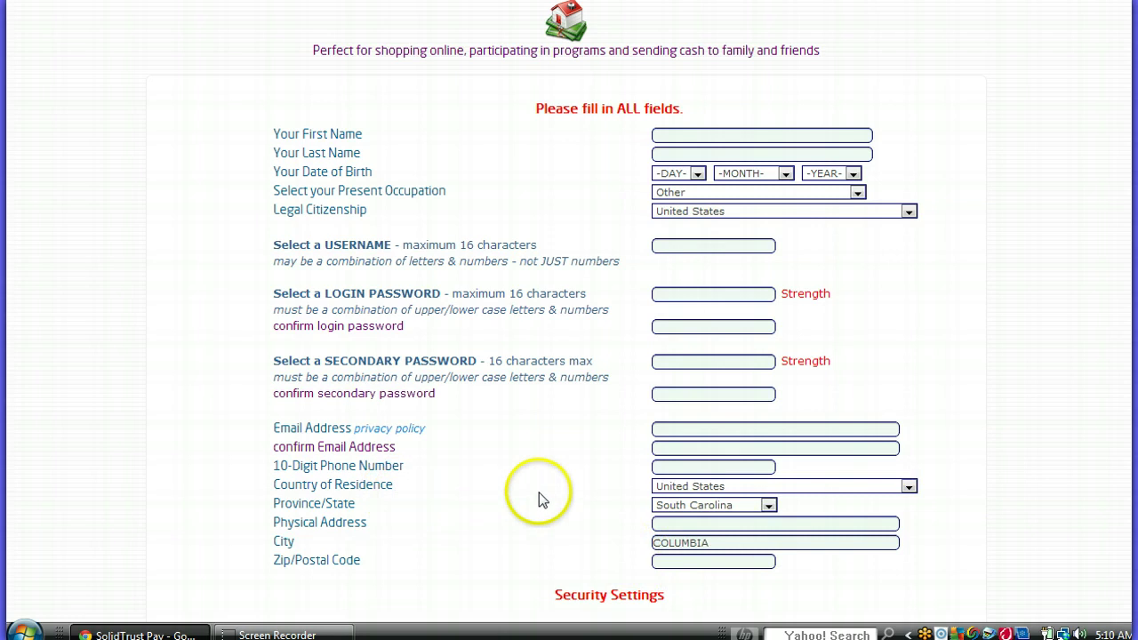
pyautogui.click(768, 506)
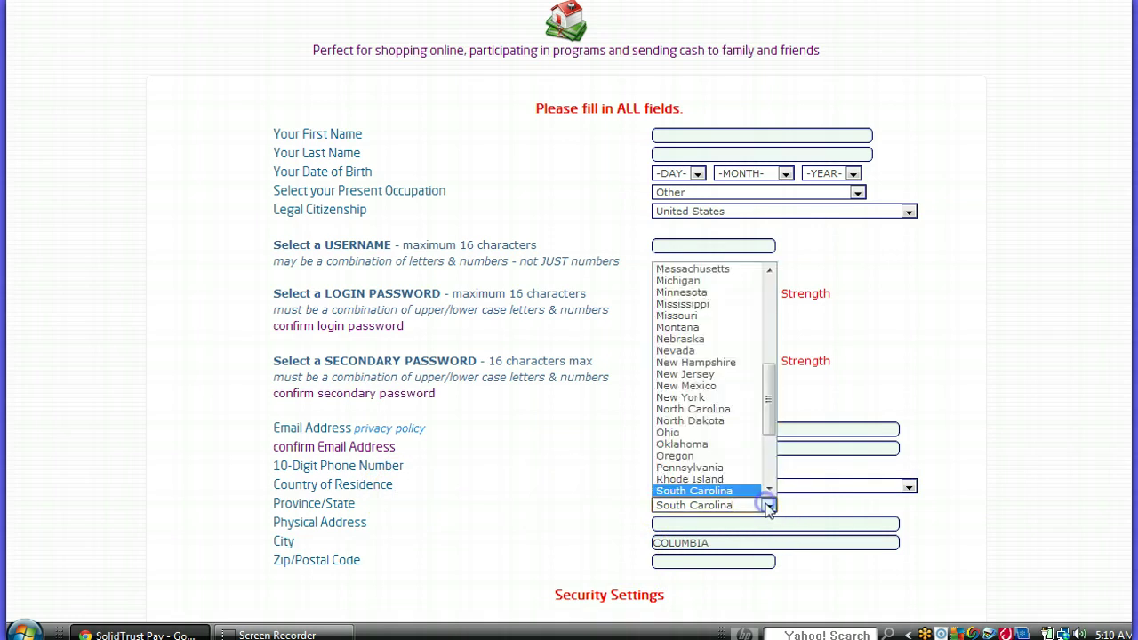
pyautogui.click(978, 436)
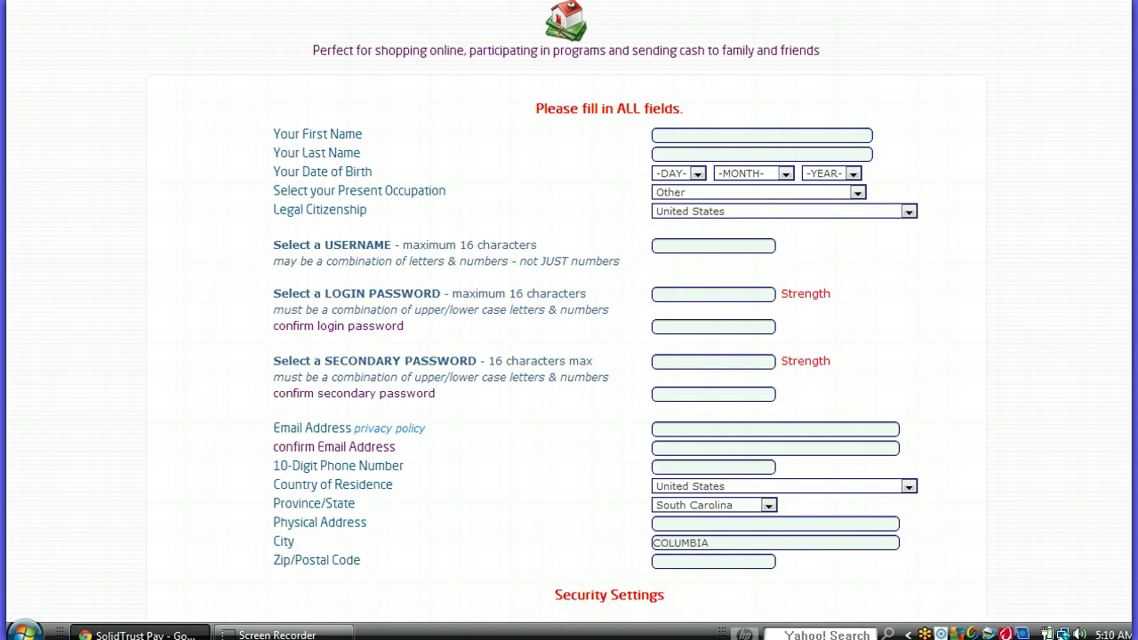
pyautogui.scroll(-3, 595, 311)
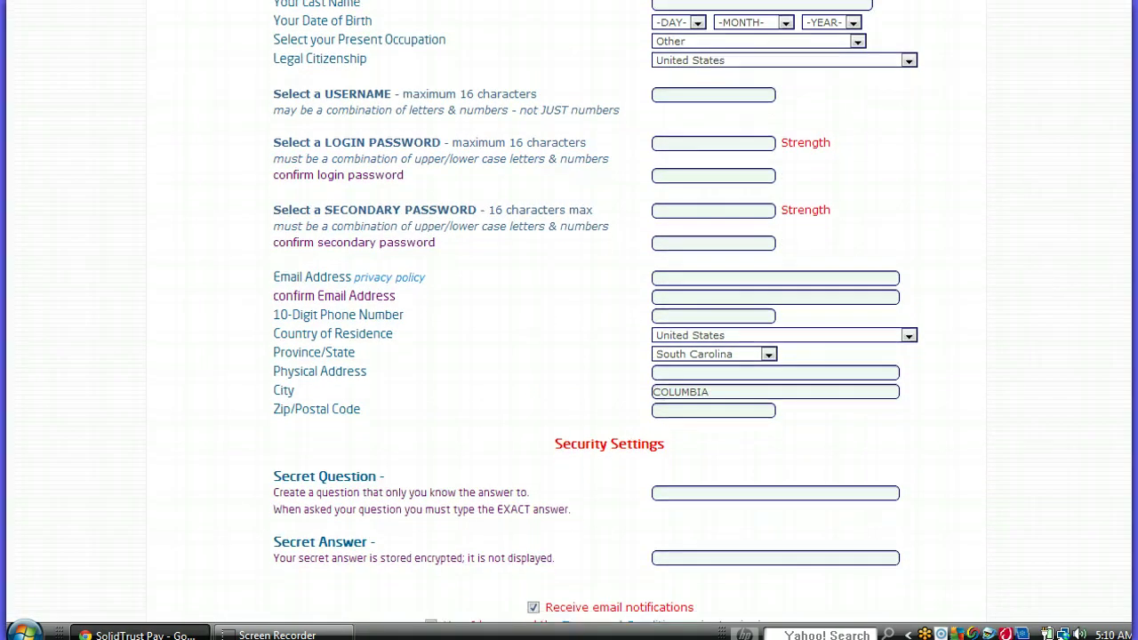
pyautogui.scroll(-2, 569, 312)
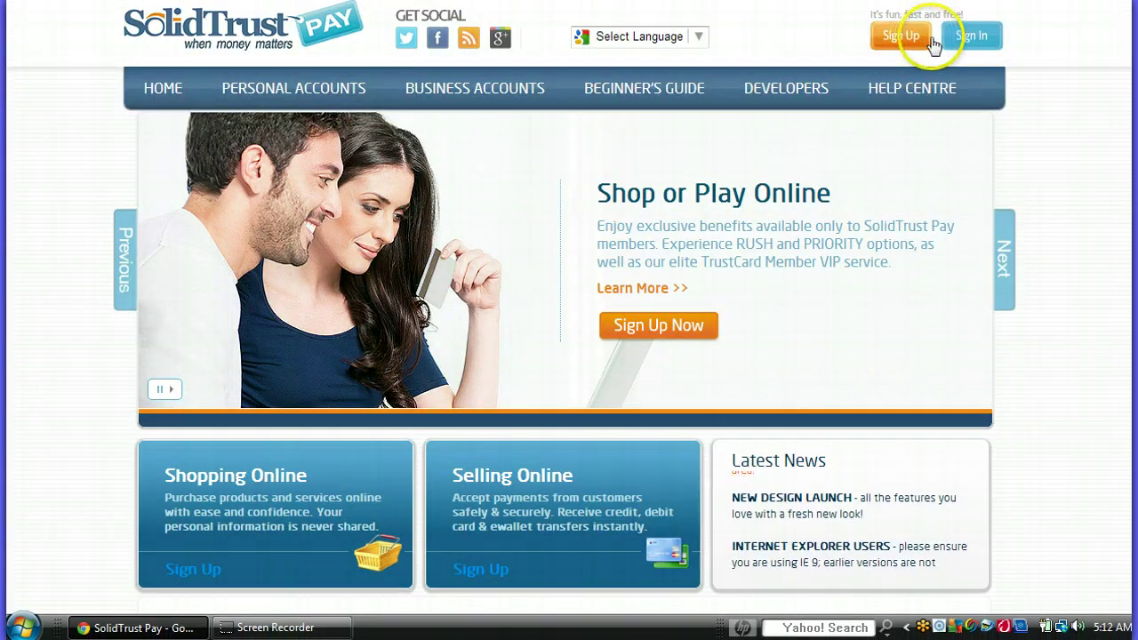
# Sign in to the existing SolidTrust Pay account by entering the account username and the login password.
pyautogui.click(961, 42)
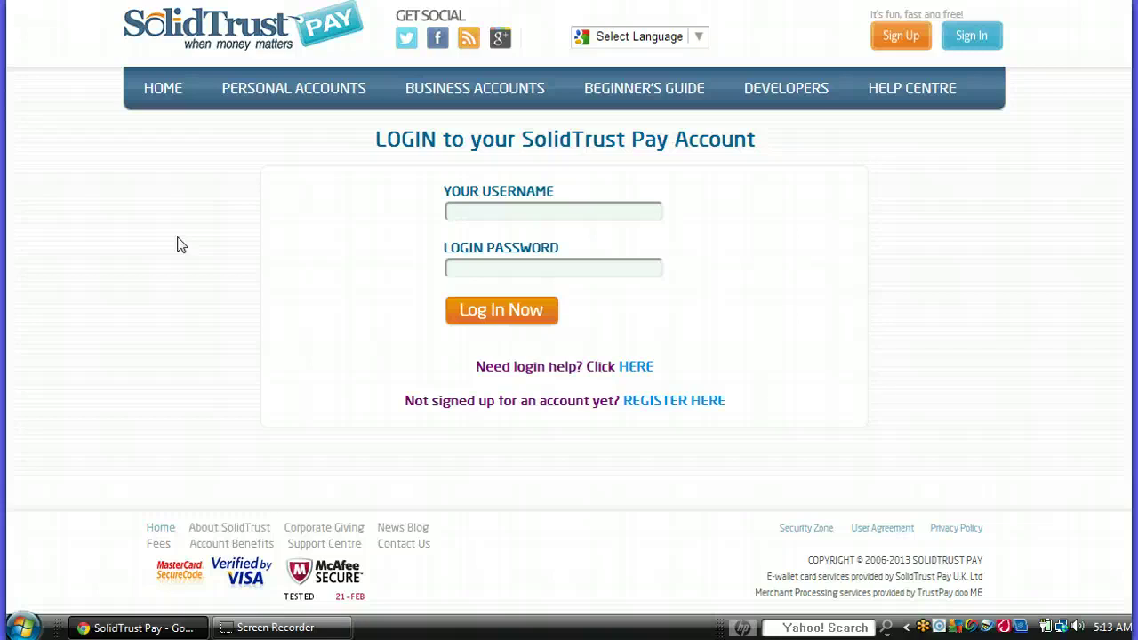
pyautogui.click(575, 219)
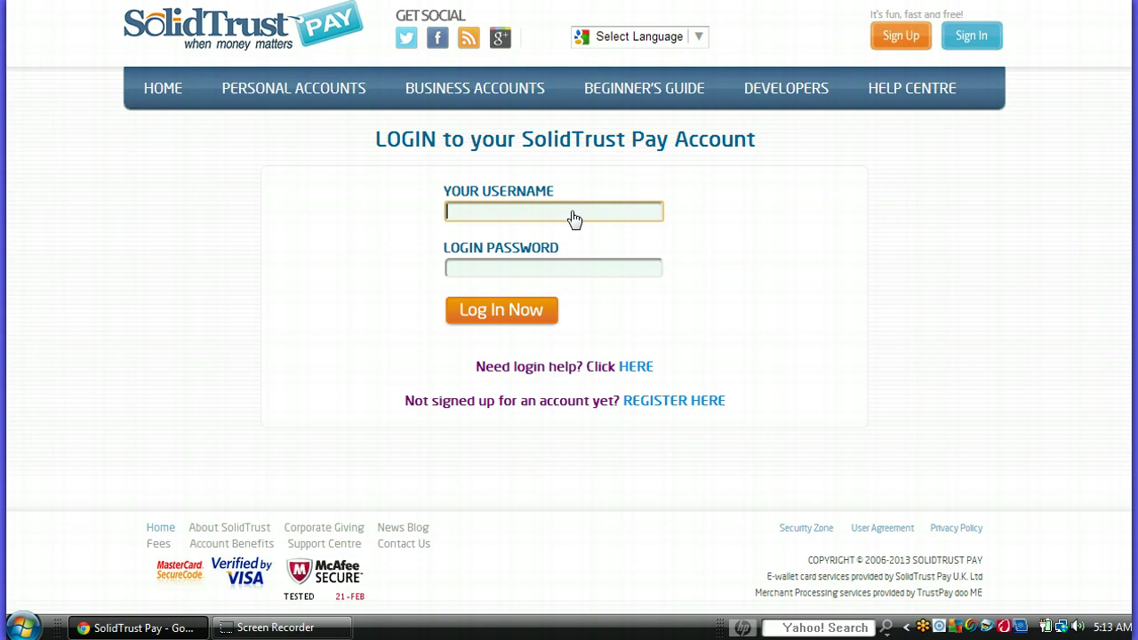
pyautogui.write('but')
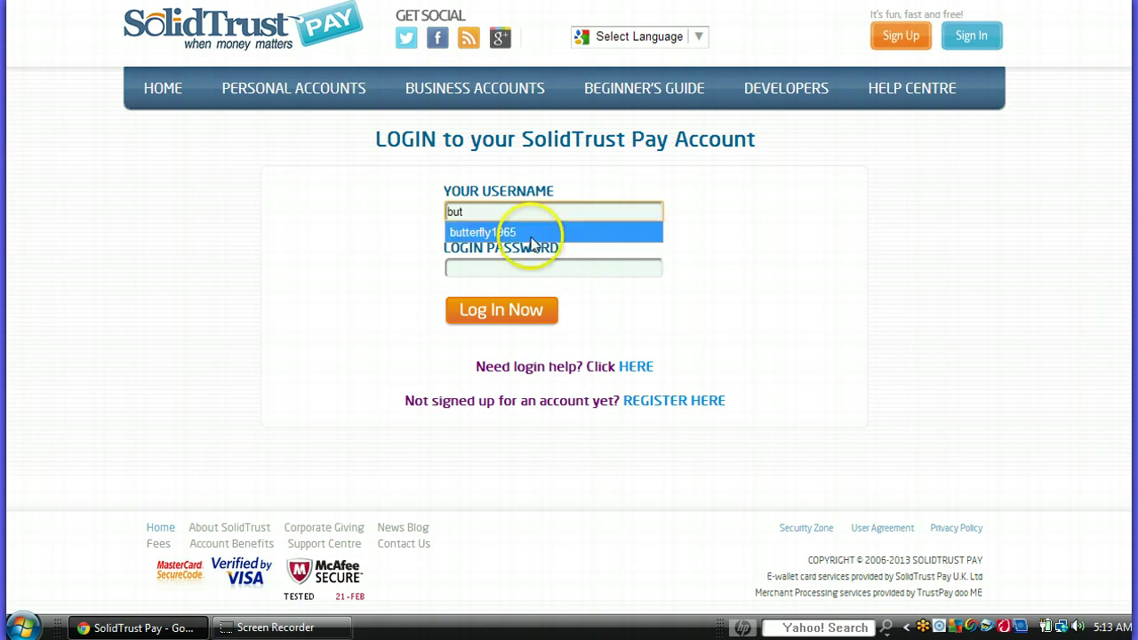
pyautogui.click(531, 232)
pyautogui.click(551, 268)
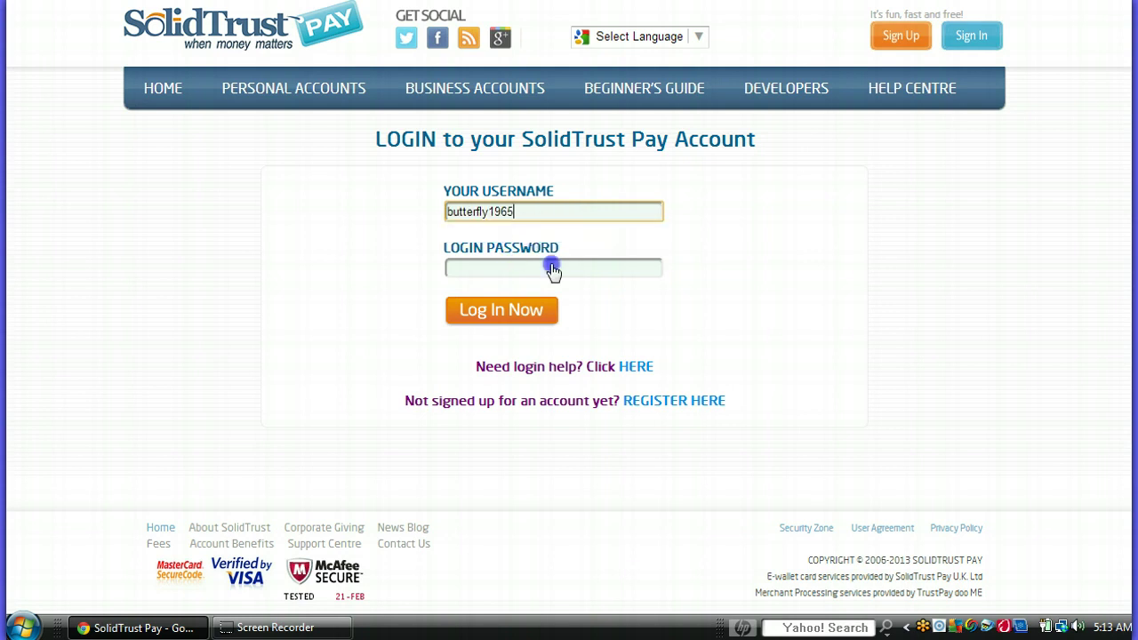
pyautogui.write('********')
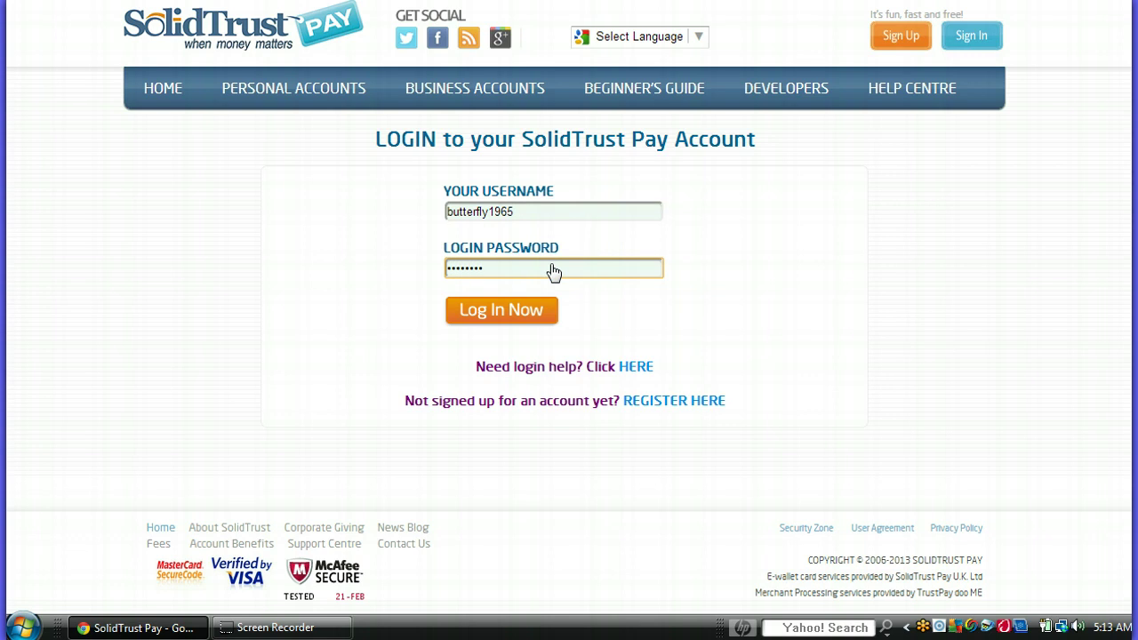
pyautogui.write('*')
pyautogui.scroll(-1, 534, 280)
pyautogui.click(503, 289)
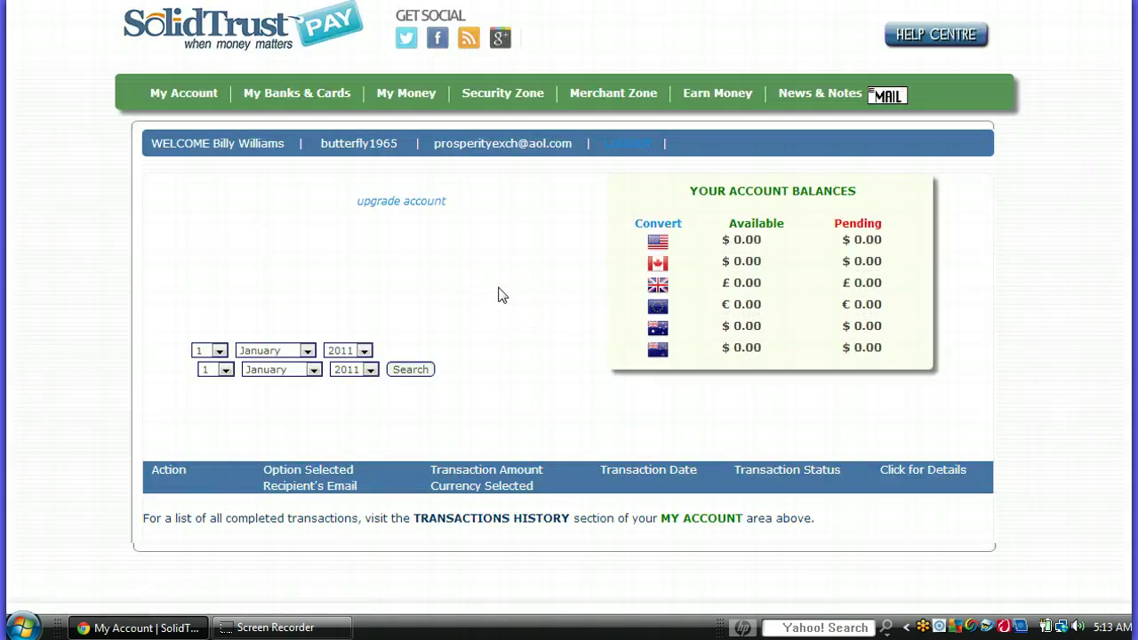
pyautogui.click(507, 291)
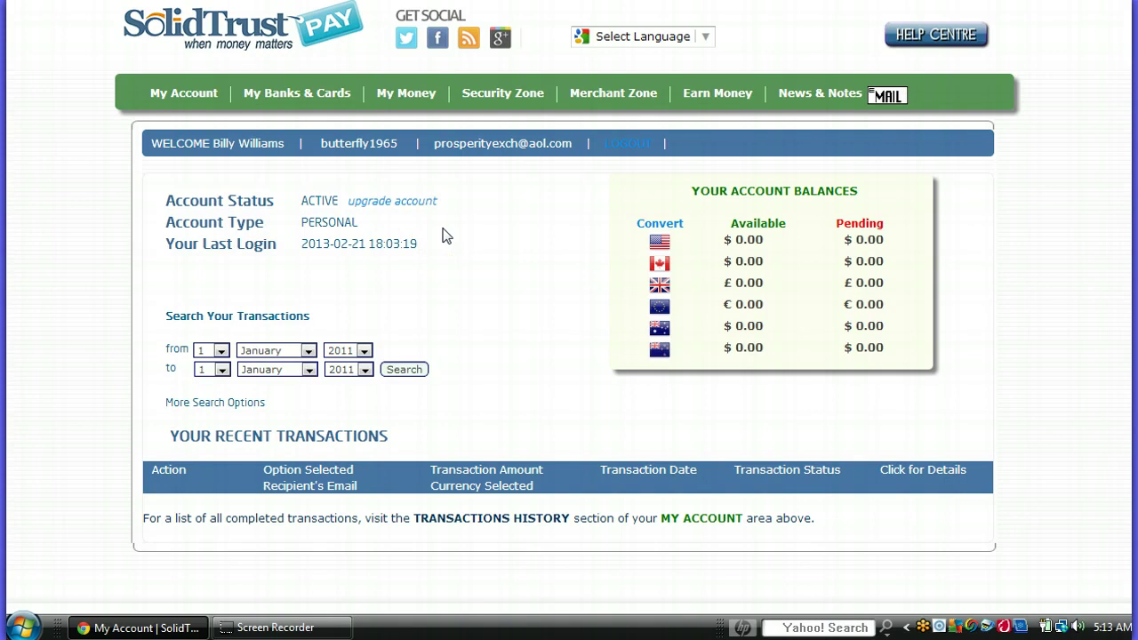
# Examine the options available for managing the account and profile and for bank accounts and credit or debit cards.
pyautogui.click(192, 93)
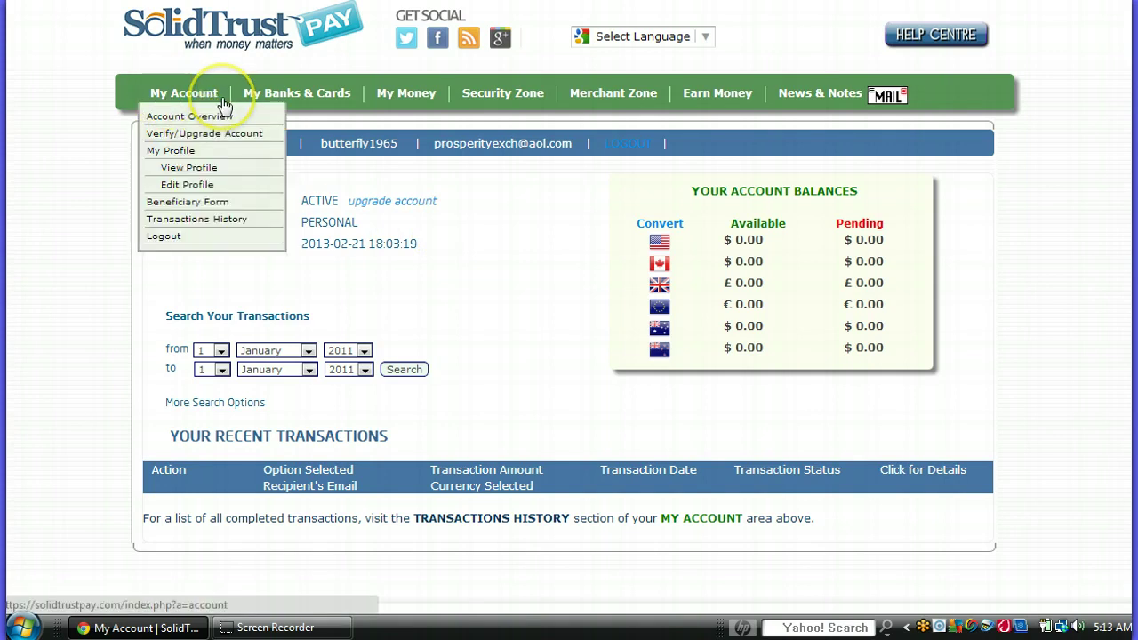
pyautogui.click(101, 140)
pyautogui.click(190, 93)
pyautogui.click(197, 101)
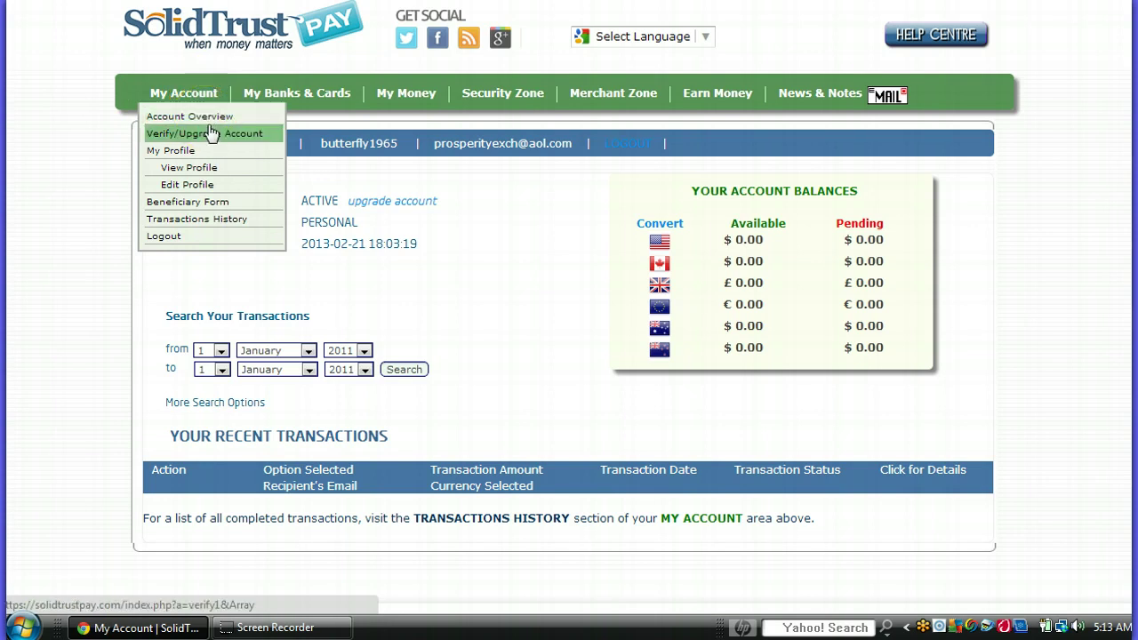
pyautogui.click(221, 154)
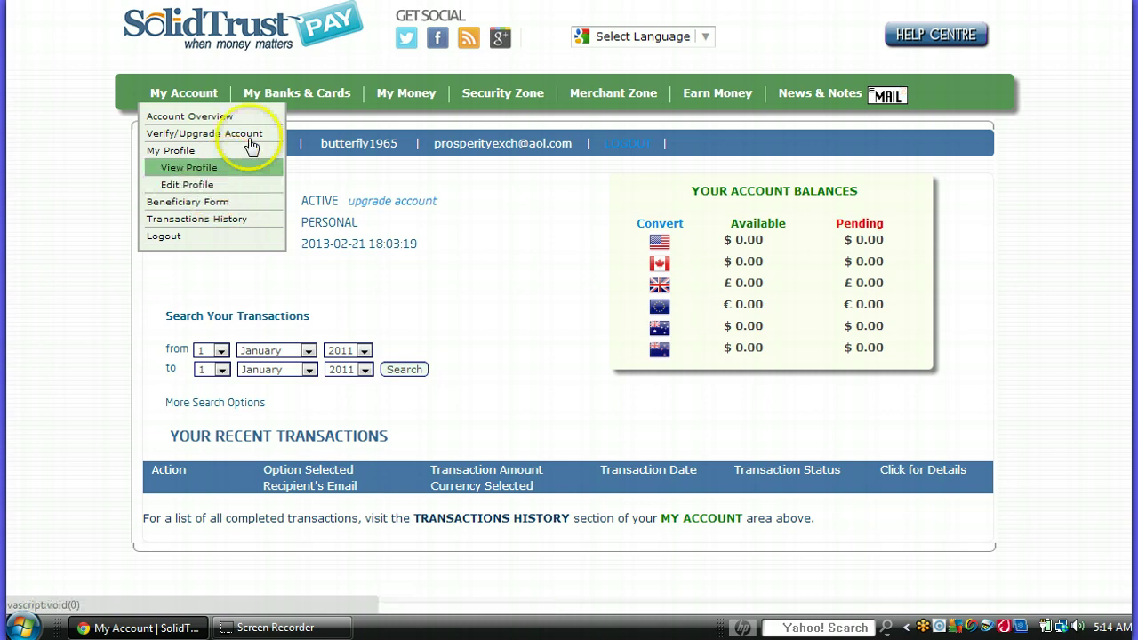
pyautogui.click(288, 94)
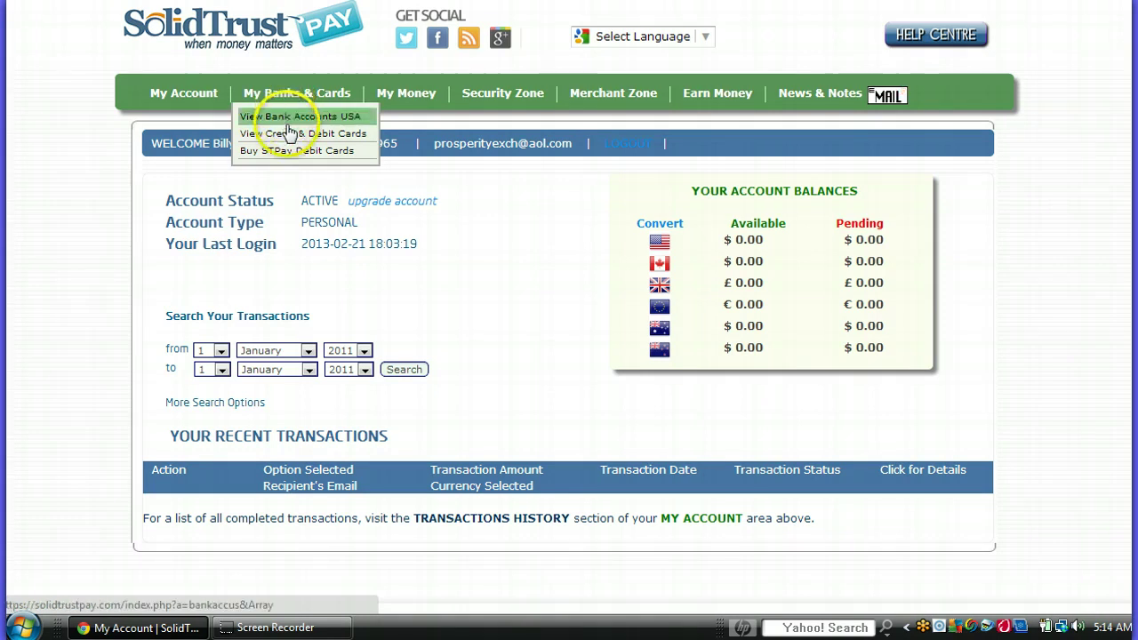
pyautogui.click(290, 135)
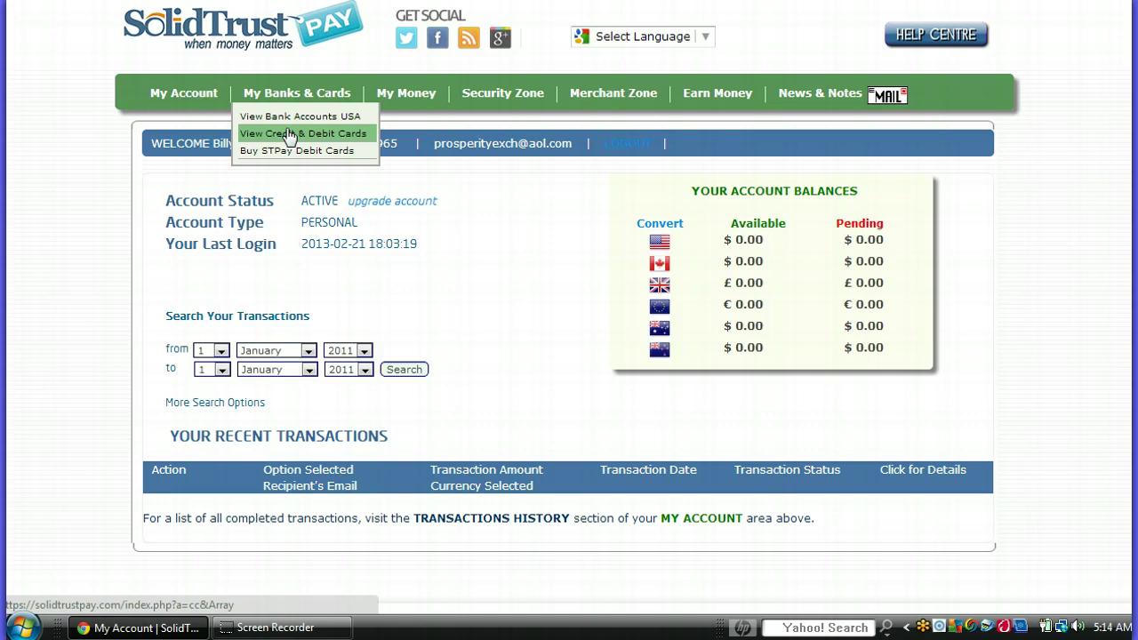
# Examine the options for depositing, transferring, withdrawing and exchanging money, and the security options for the TrustCard and passwords.
pyautogui.click(378, 94)
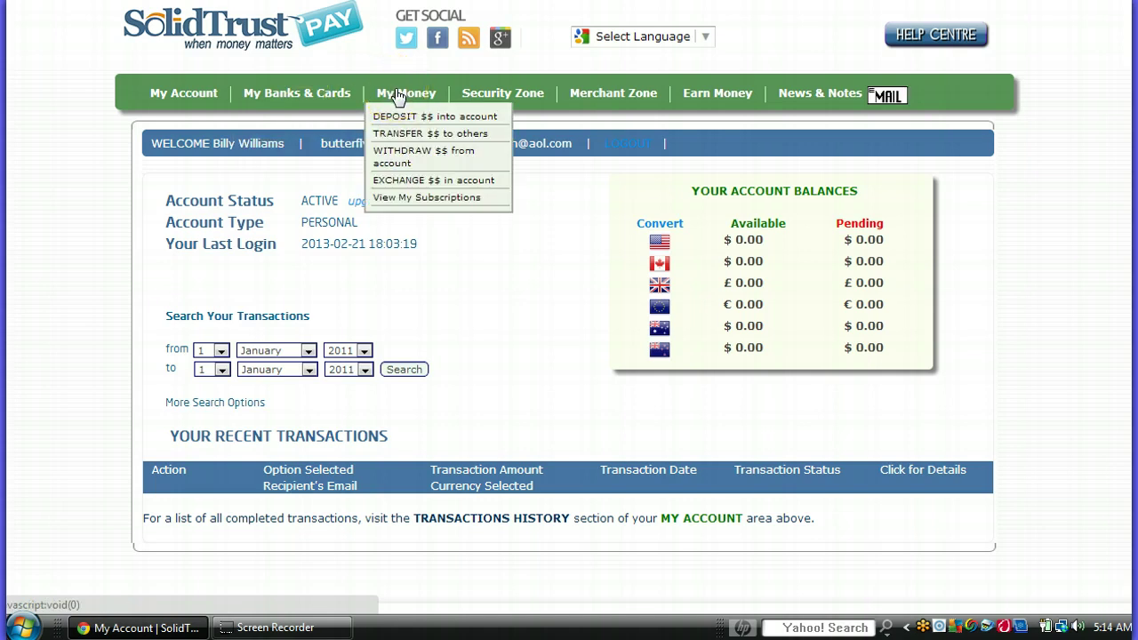
pyautogui.click(397, 93)
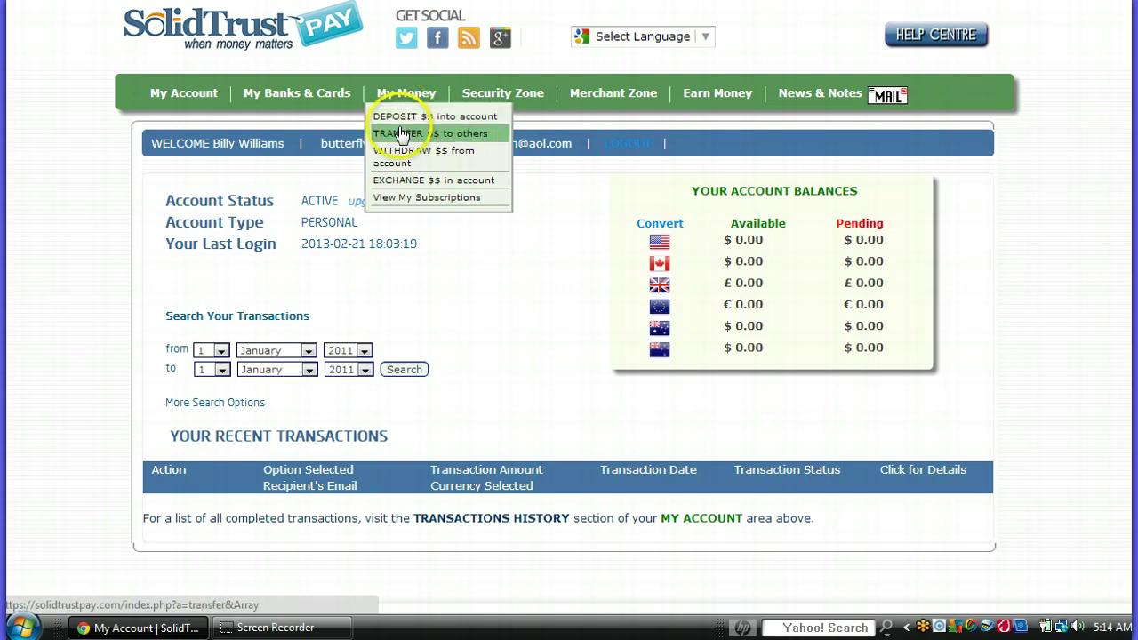
pyautogui.click(402, 136)
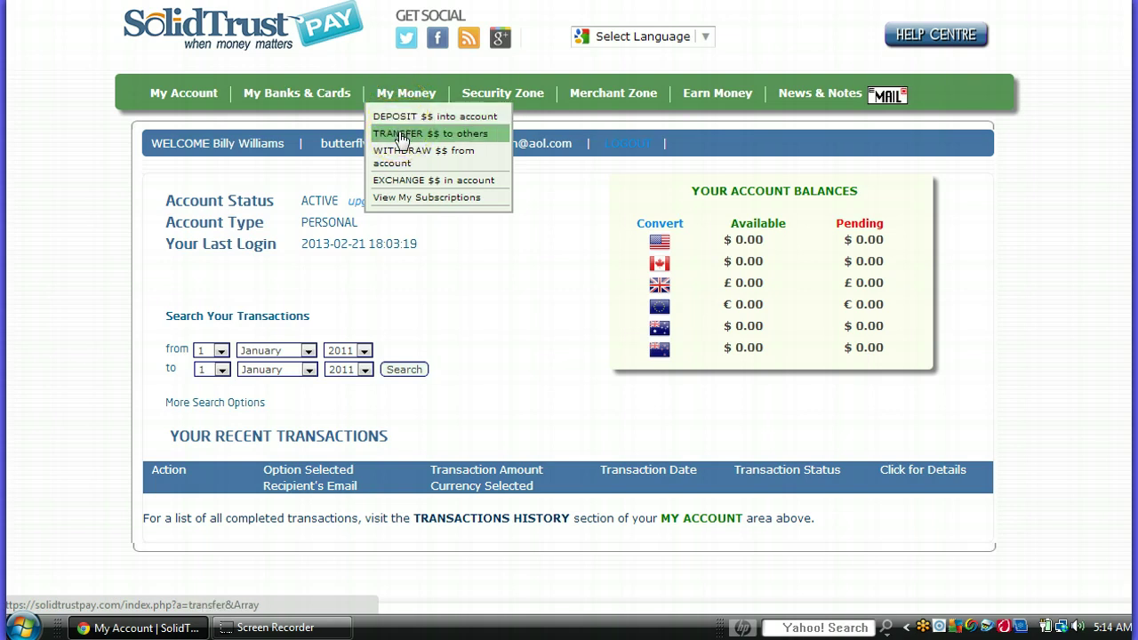
pyautogui.click(402, 153)
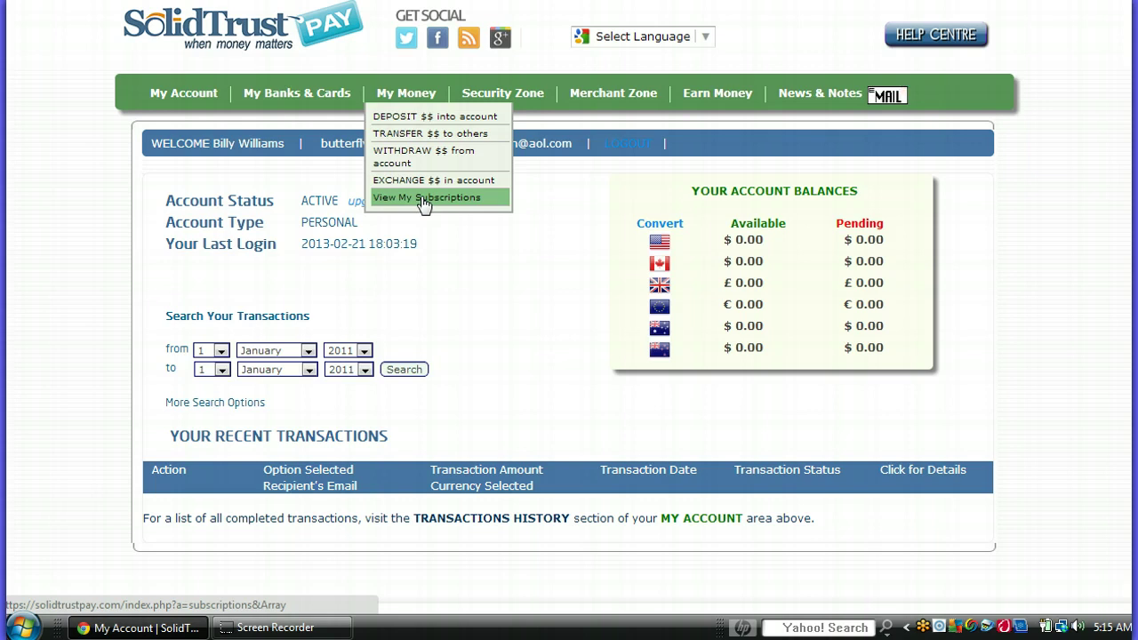
pyautogui.click(489, 93)
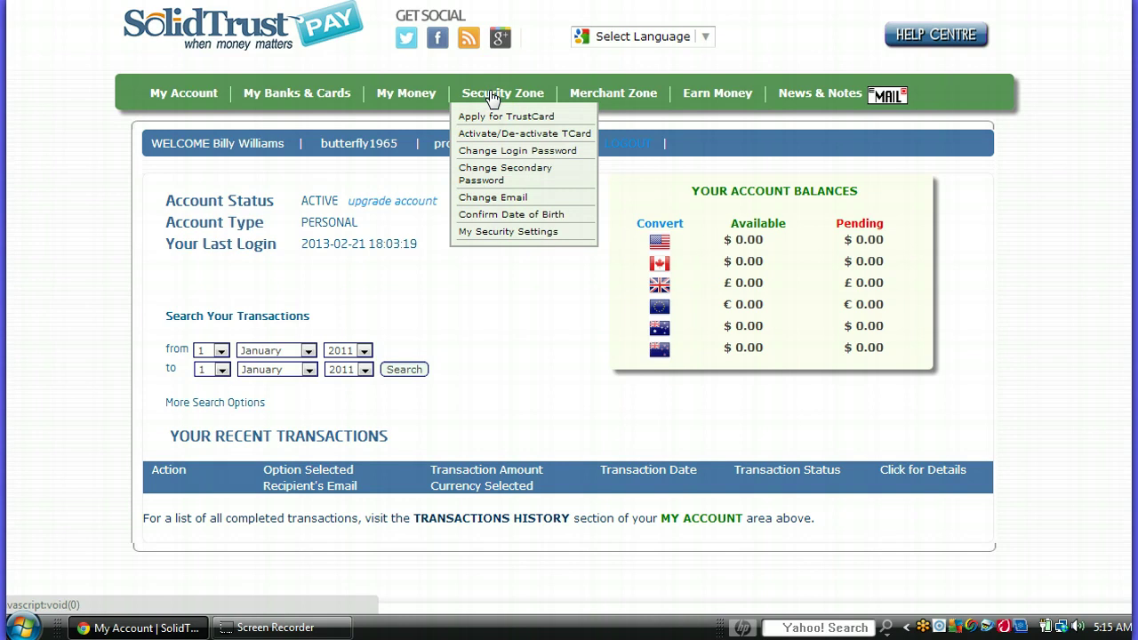
pyautogui.click(494, 121)
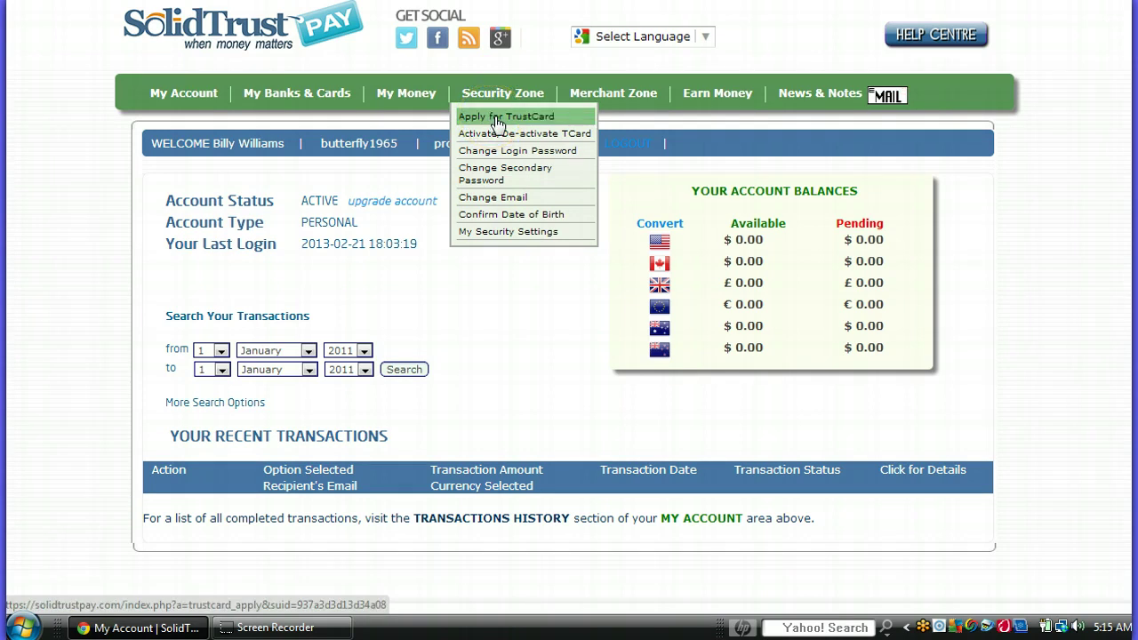
pyautogui.click(509, 121)
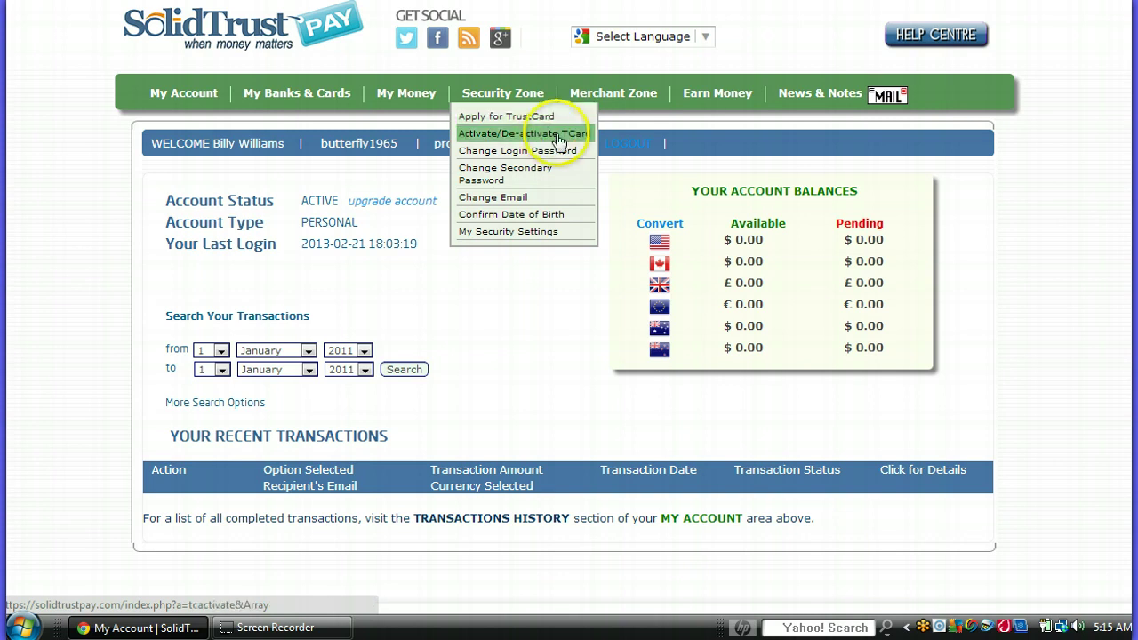
pyautogui.click(487, 134)
pyautogui.moveTo(276, 100)
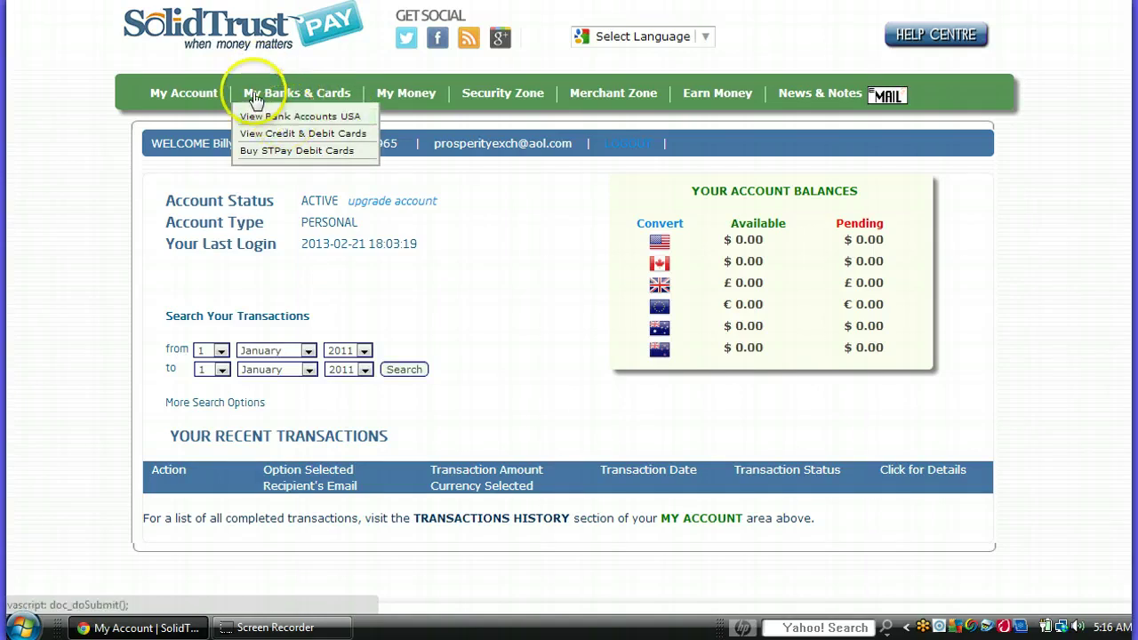
# View the page for adding USA bank accounts and open the page for verifying or upgrading the account.
pyautogui.click(290, 121)
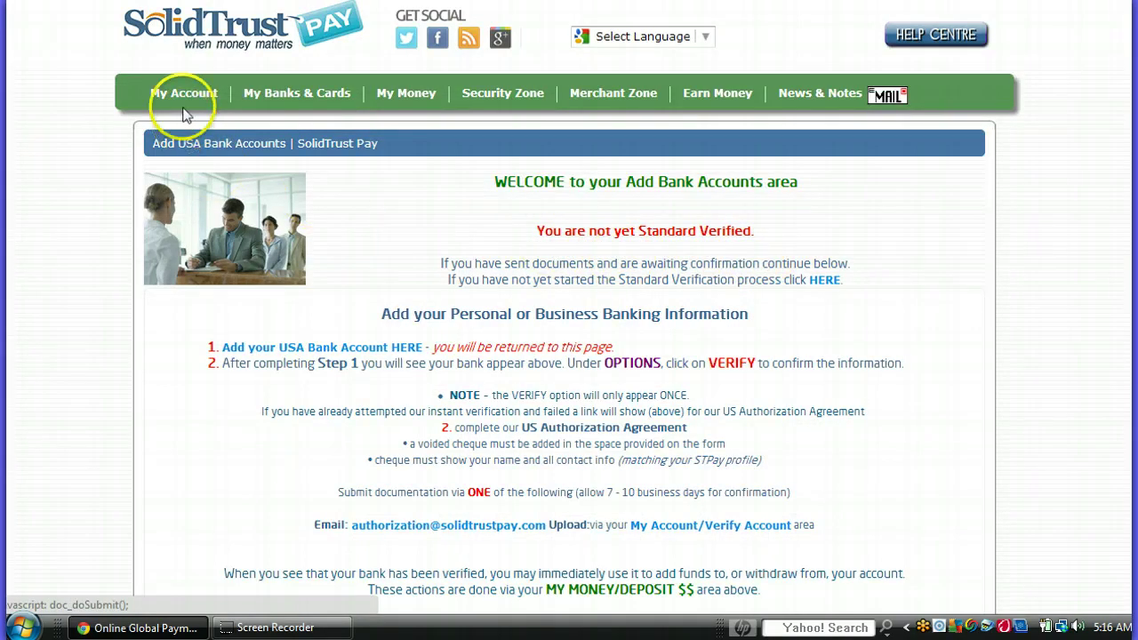
pyautogui.moveTo(177, 94)
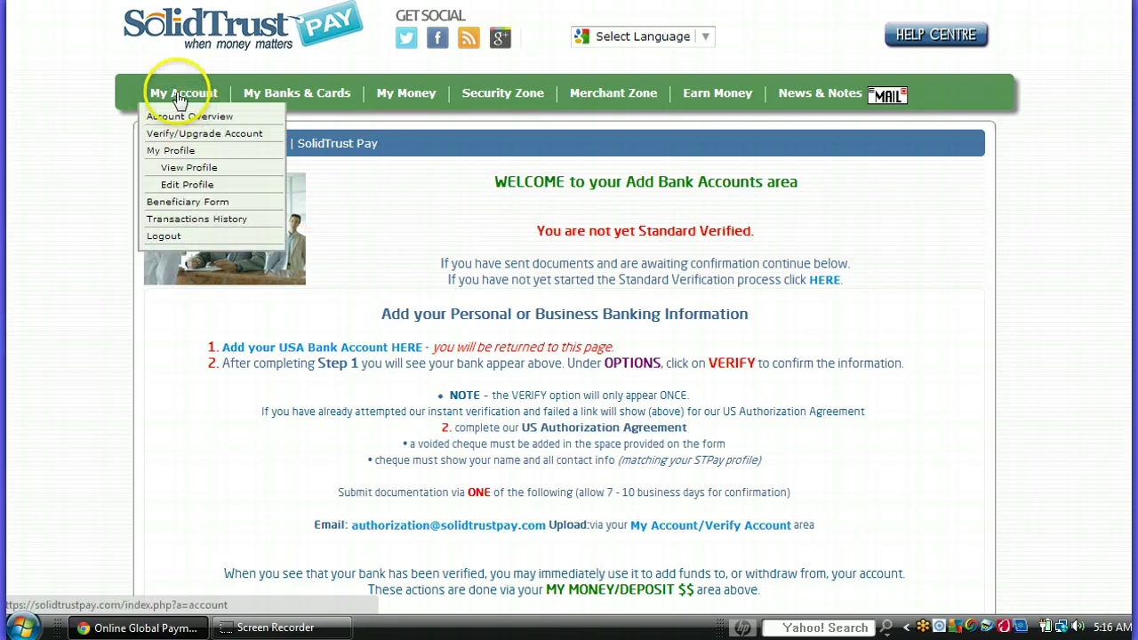
pyautogui.click(182, 140)
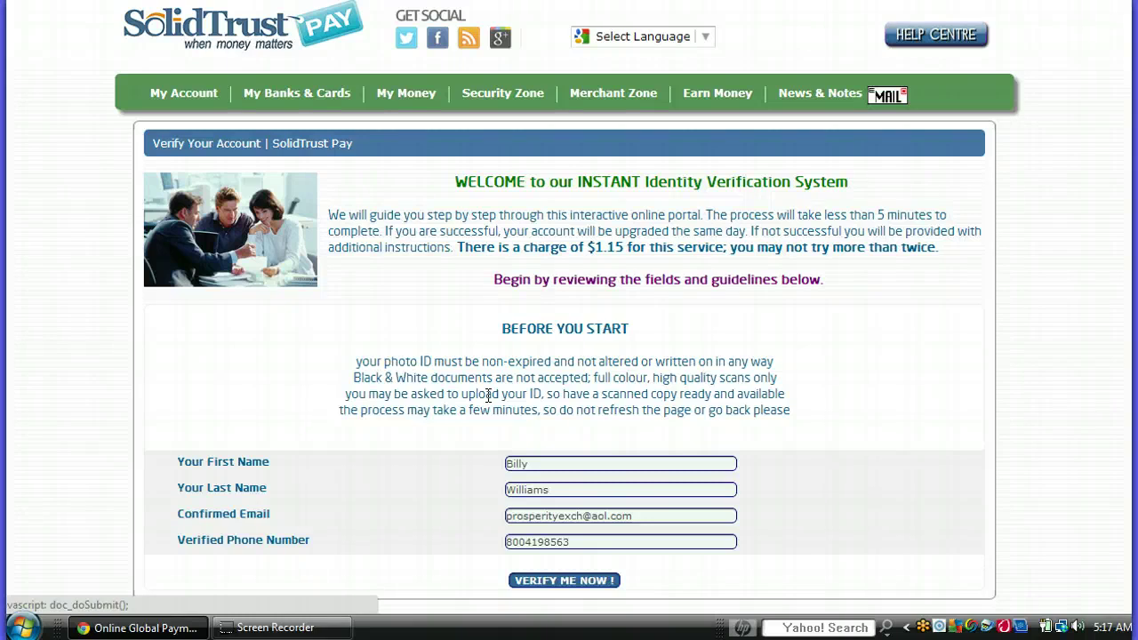
# Start the instant identity verification and go through the passport and identity card choices for the ID type.
pyautogui.click(554, 582)
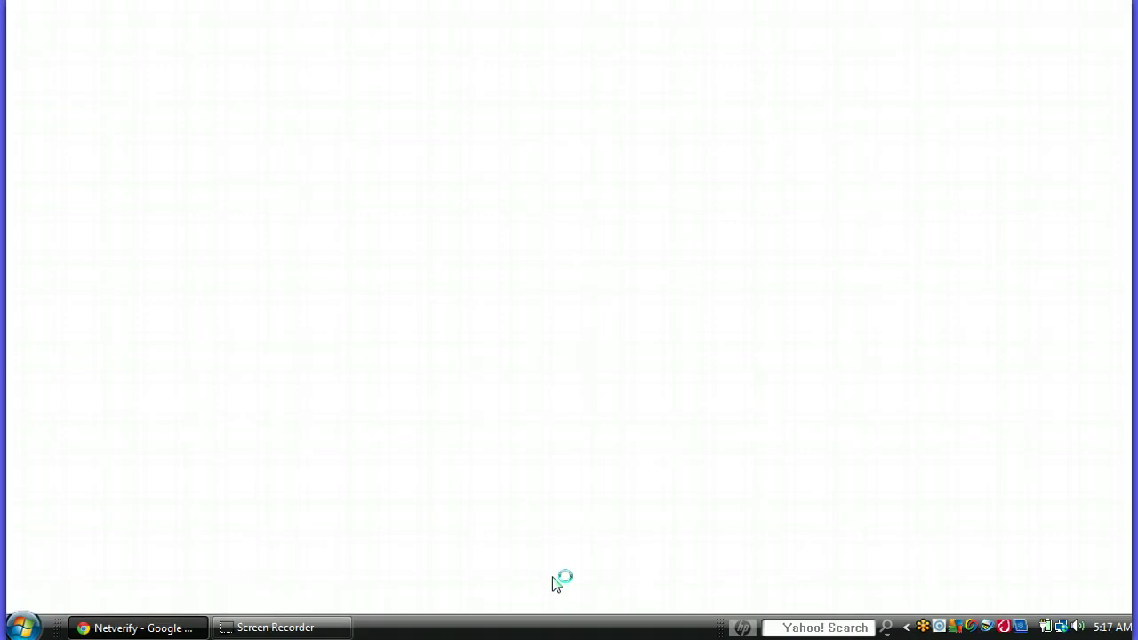
pyautogui.click(633, 496)
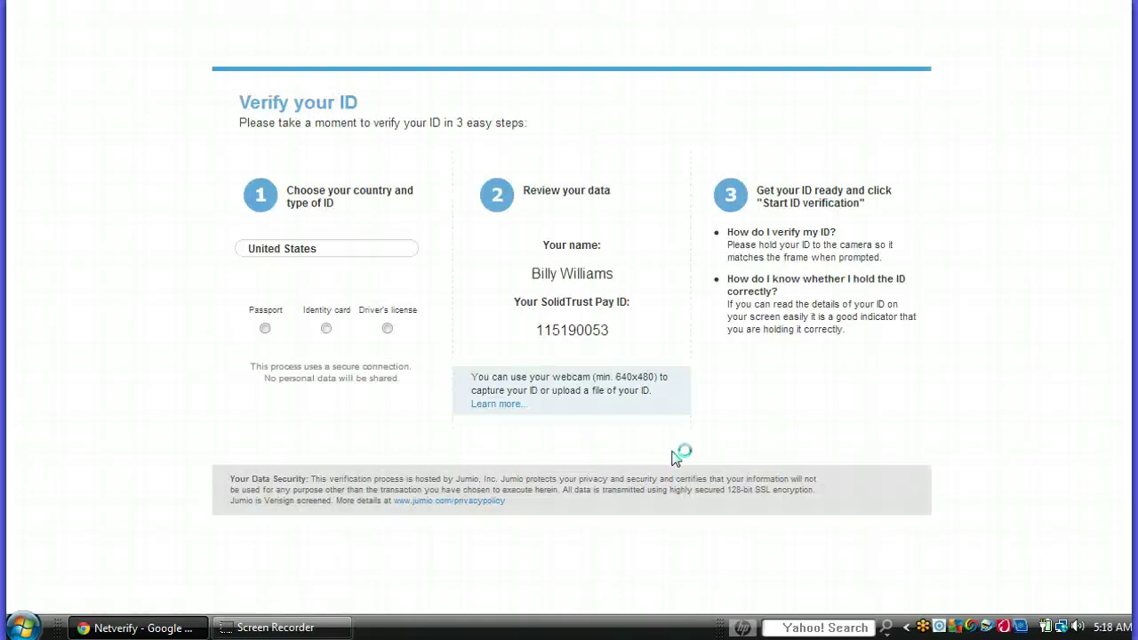
pyautogui.click(327, 328)
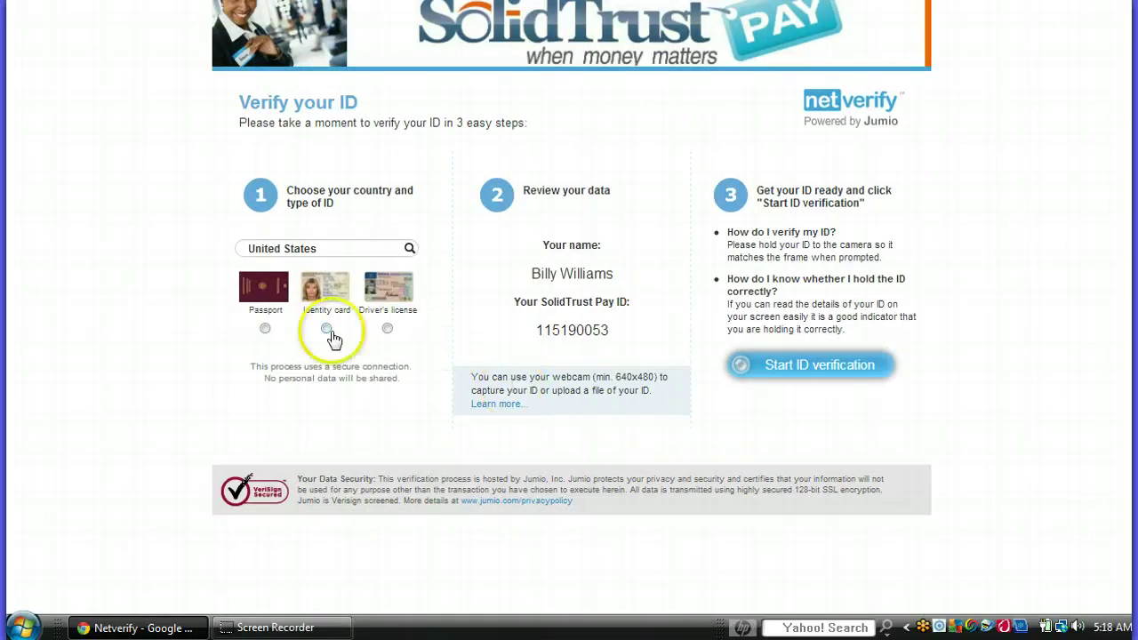
pyautogui.click(265, 329)
pyautogui.click(328, 336)
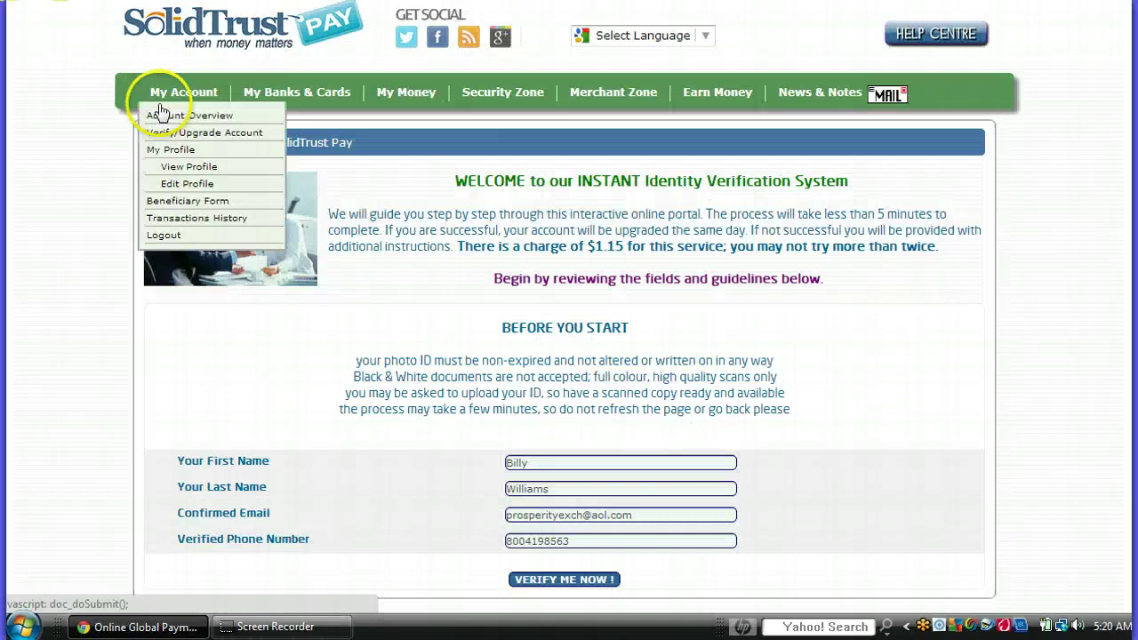
# Open the form for adding a general bank account and review its banking fields, secondary password field and sample cheque.
pyautogui.moveTo(279, 92)
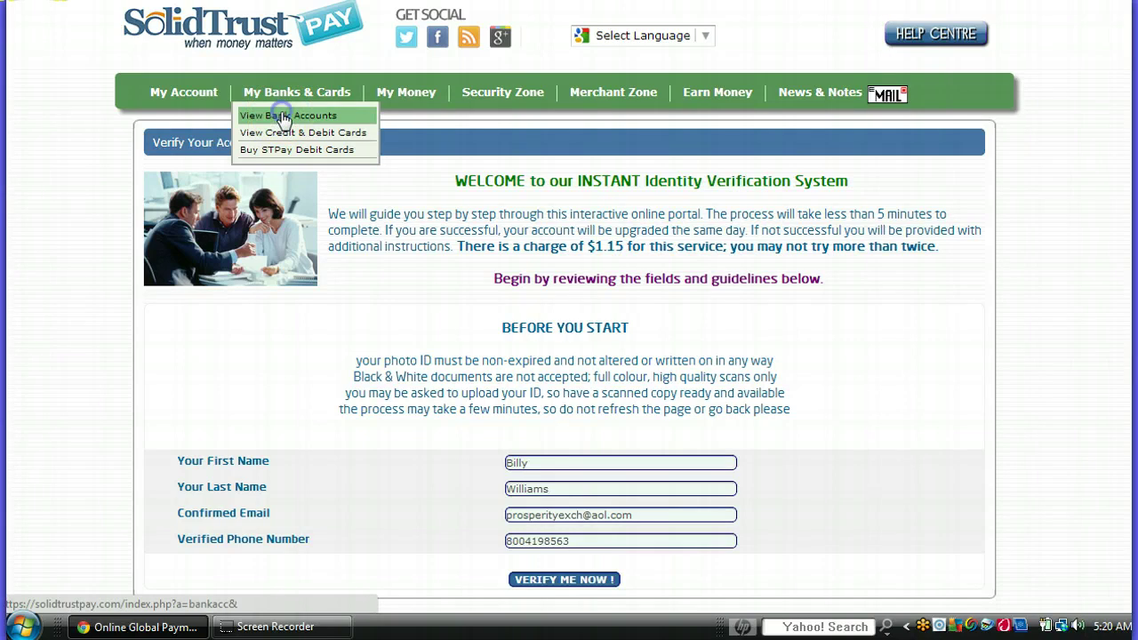
pyautogui.click(282, 119)
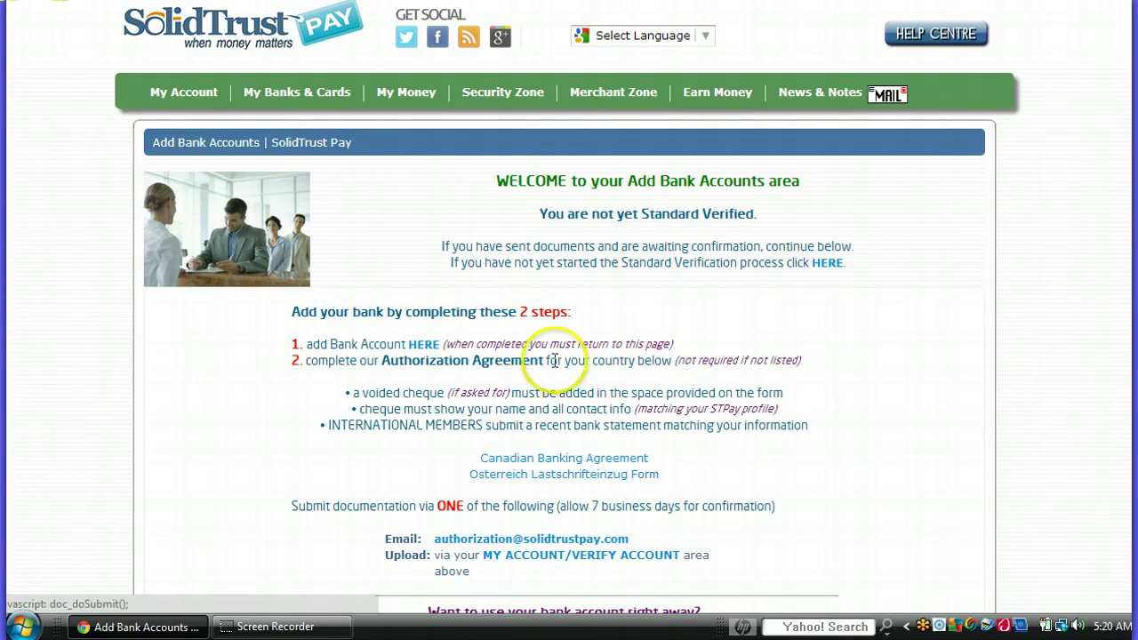
pyautogui.click(422, 348)
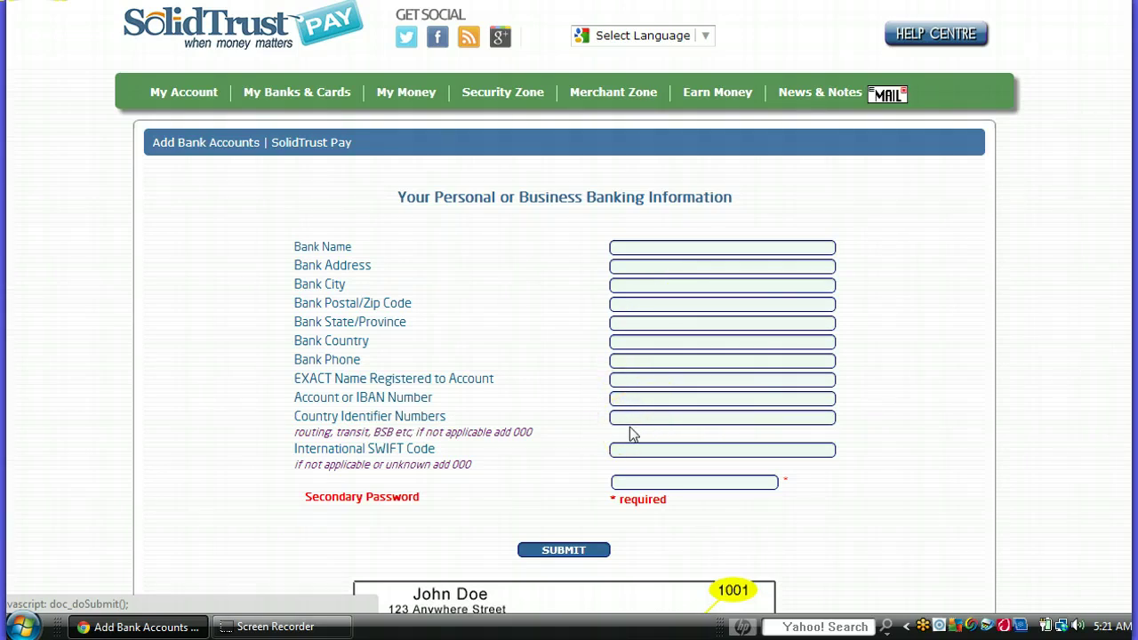
pyautogui.click(461, 425)
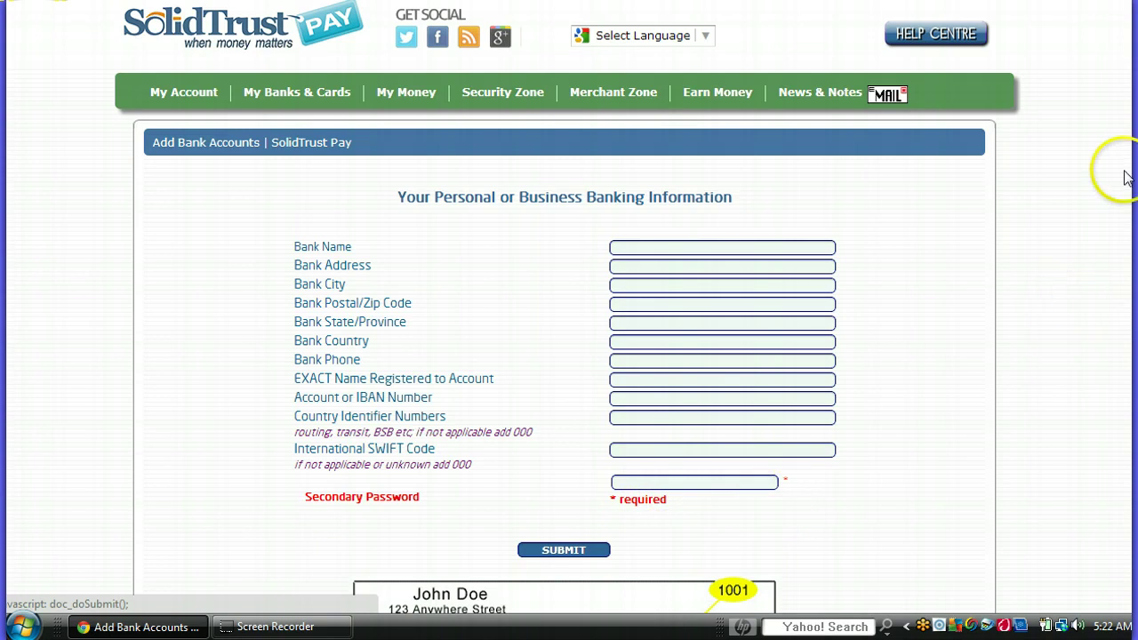
pyautogui.scroll(-4, 749, 347)
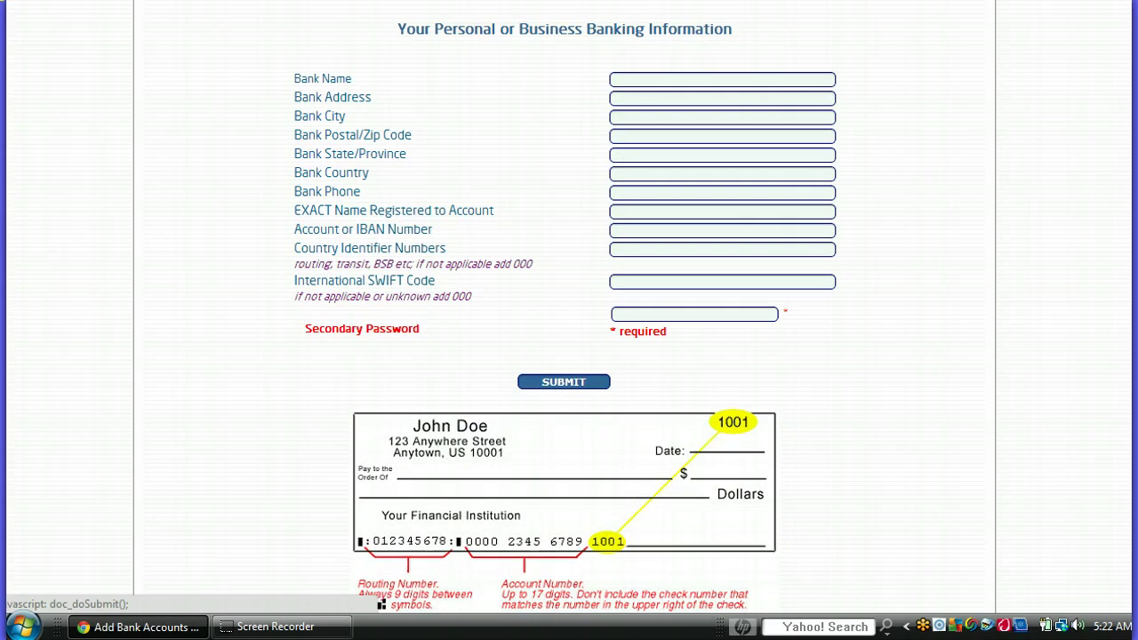
pyautogui.scroll(4, 1125, 107)
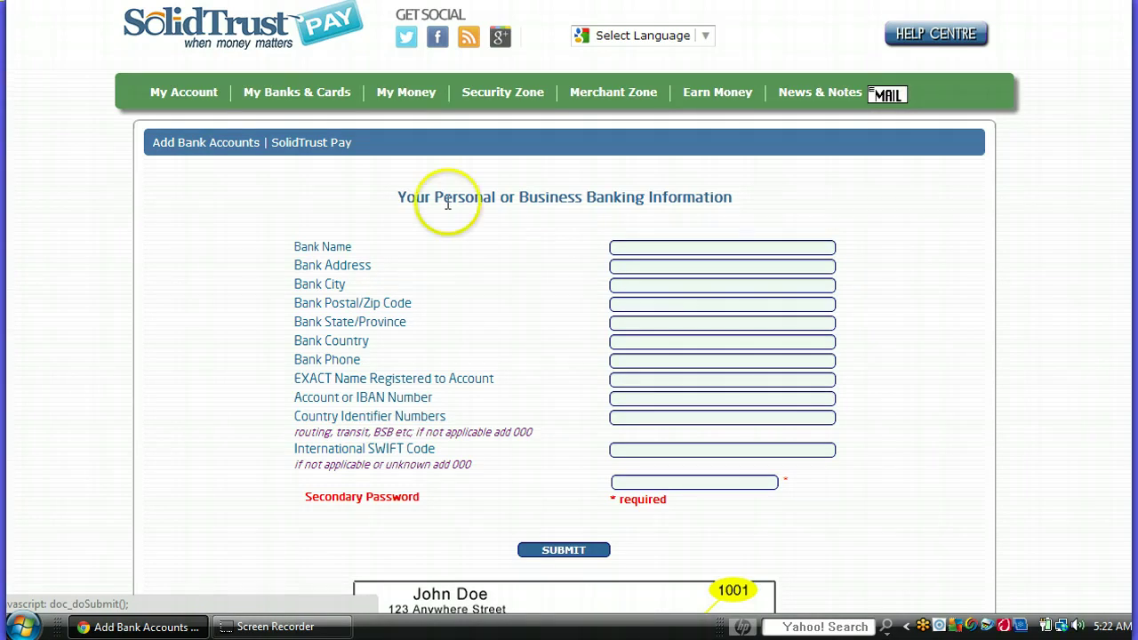
# Open the debit card page from the account's banking and card options.
pyautogui.moveTo(284, 96)
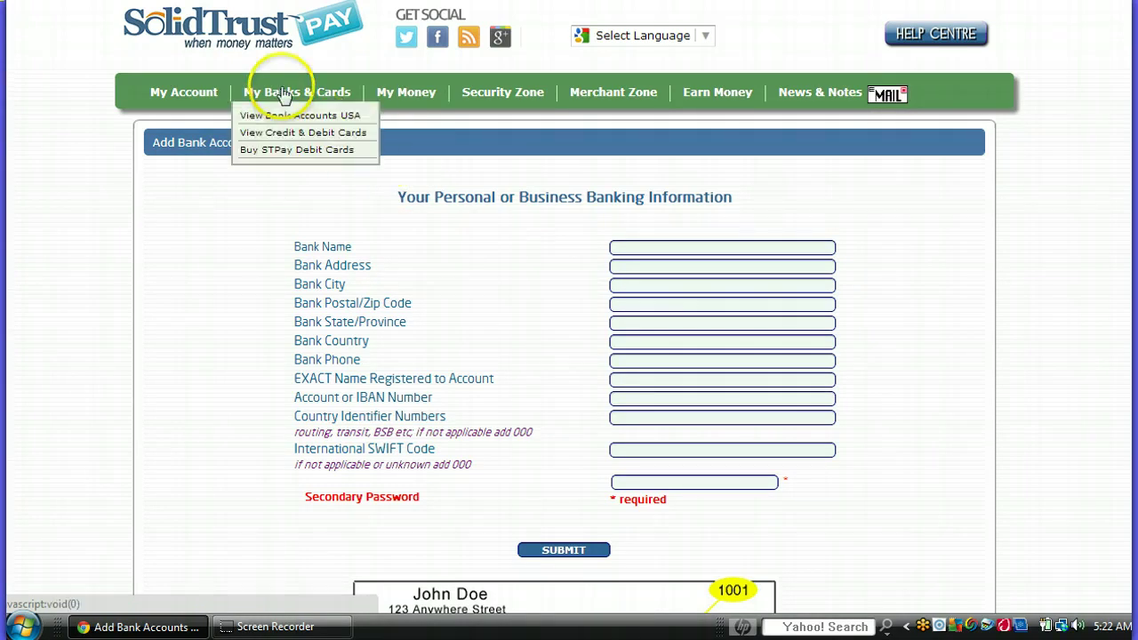
pyautogui.click(289, 138)
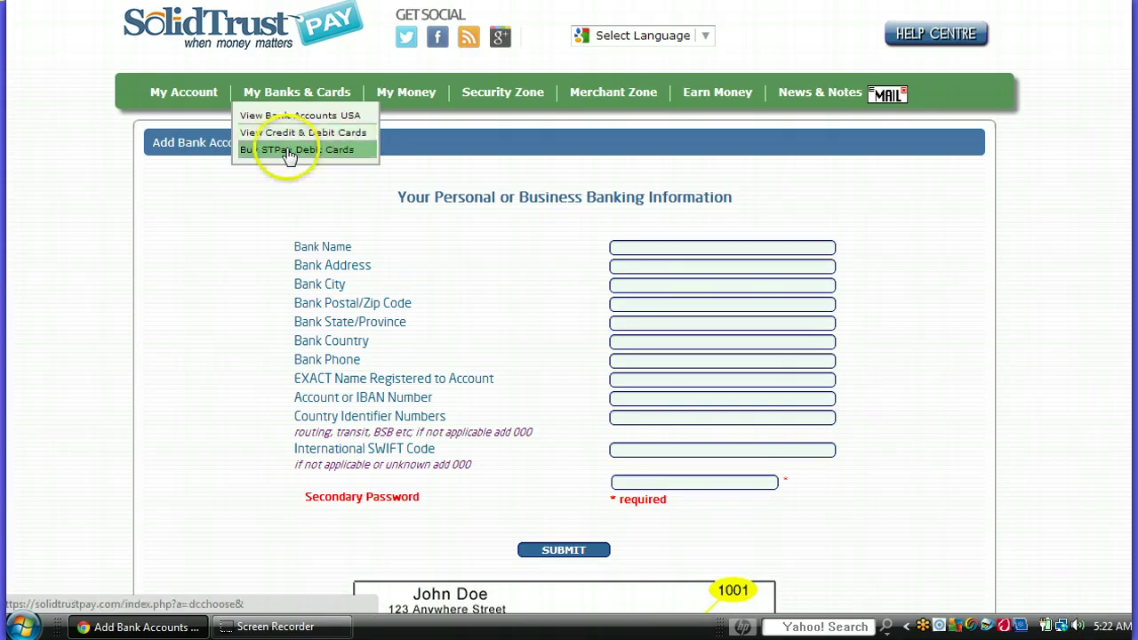
pyautogui.click(266, 254)
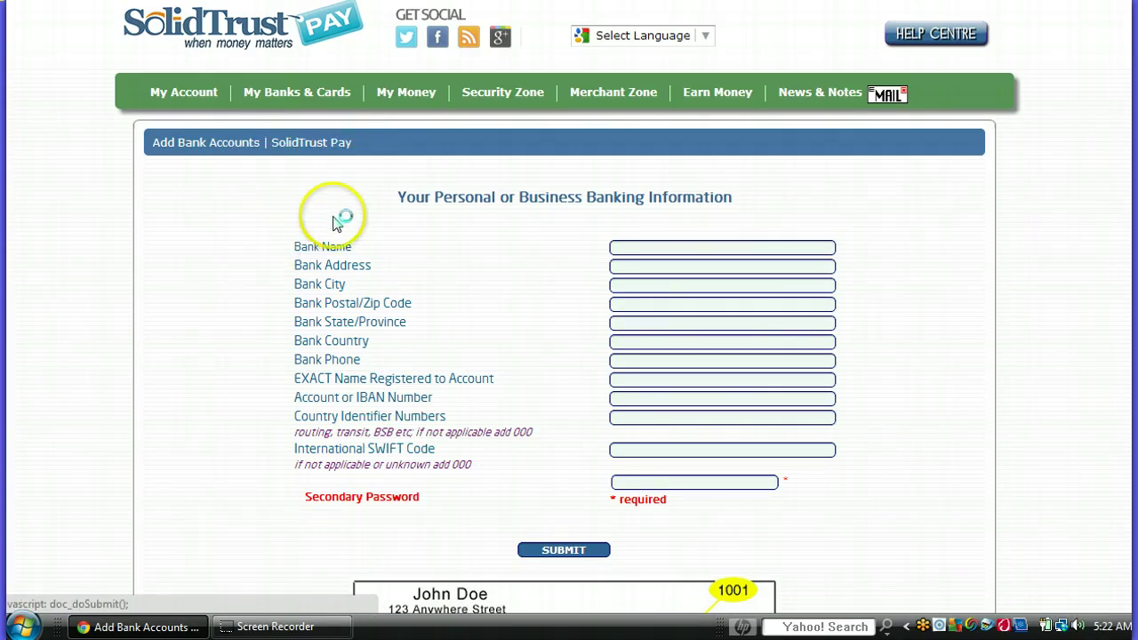